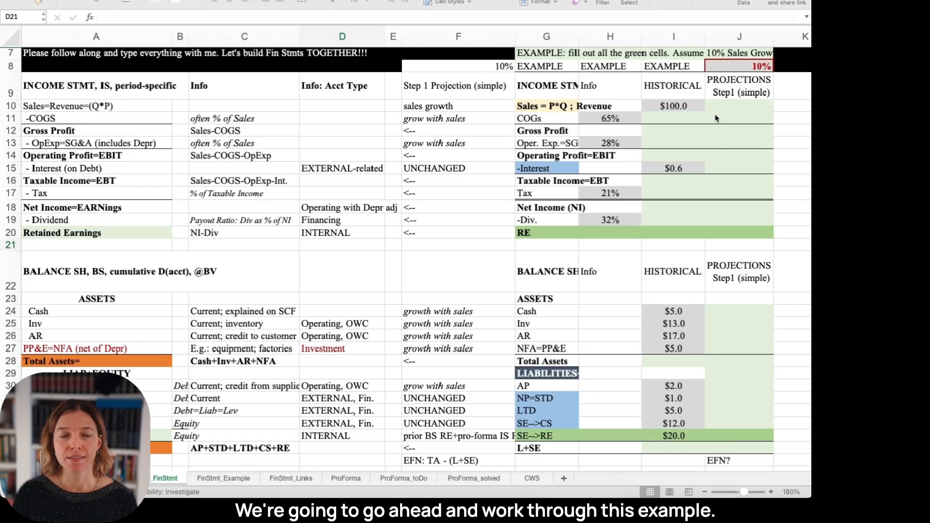
# Step: Calculate historical COGS in I11 as the 65% COGS rate times sales, using =H11*I10
pyautogui.click(672, 86)
pyautogui.moveTo(672, 86); pyautogui.dragTo(653, 441)
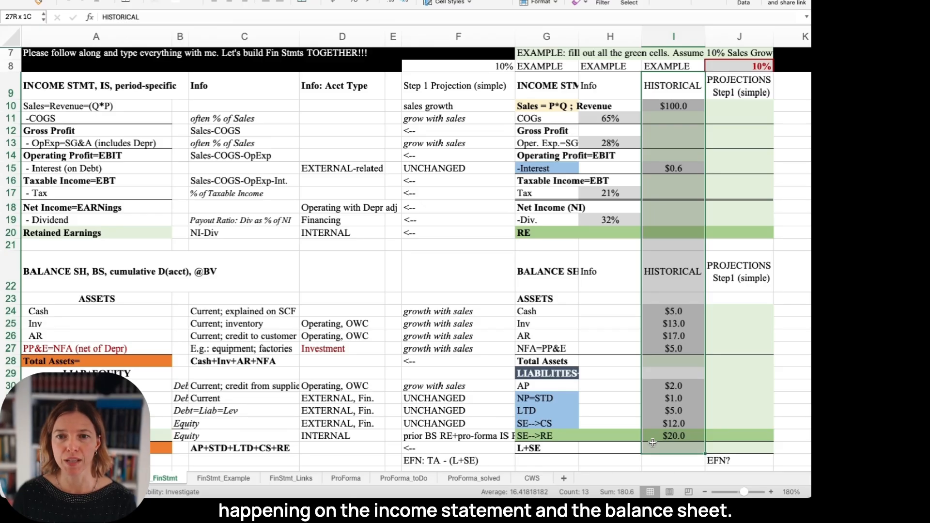
pyautogui.click(675, 106)
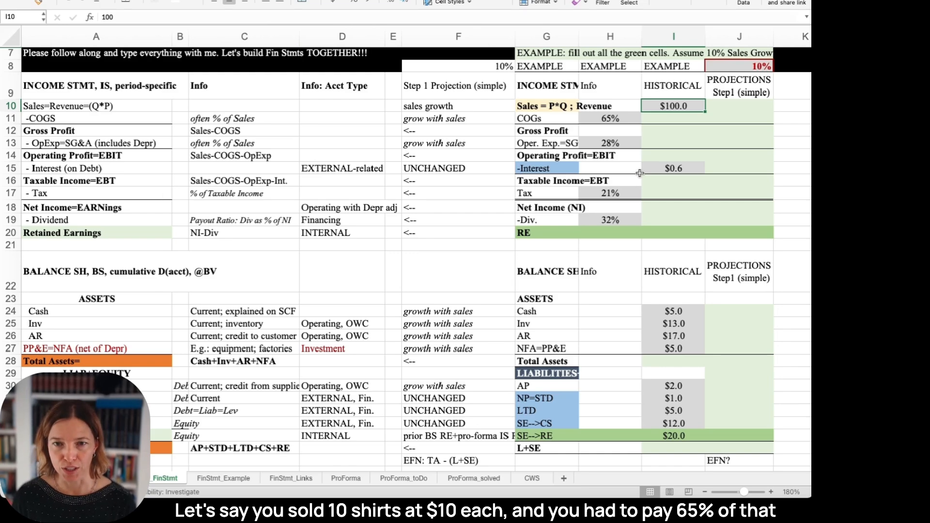
pyautogui.press('Return')
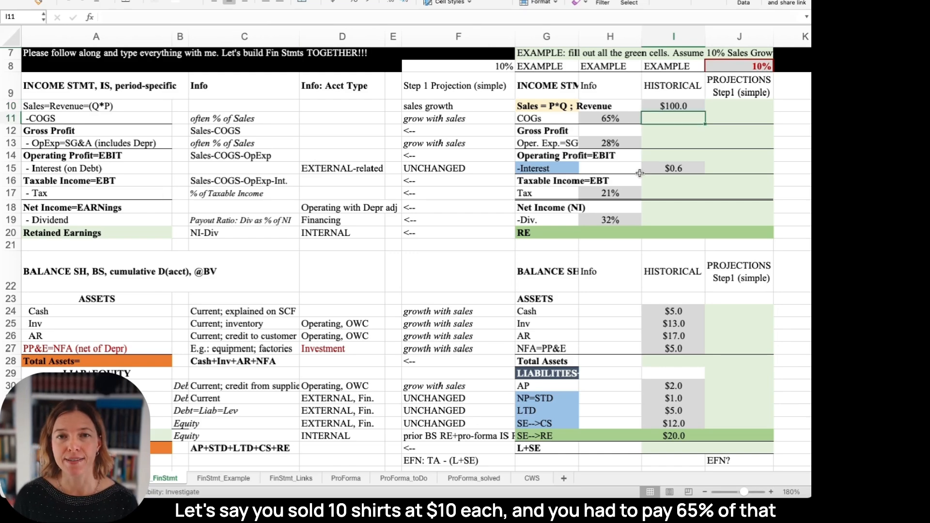
pyautogui.write('=')
pyautogui.press('Left')
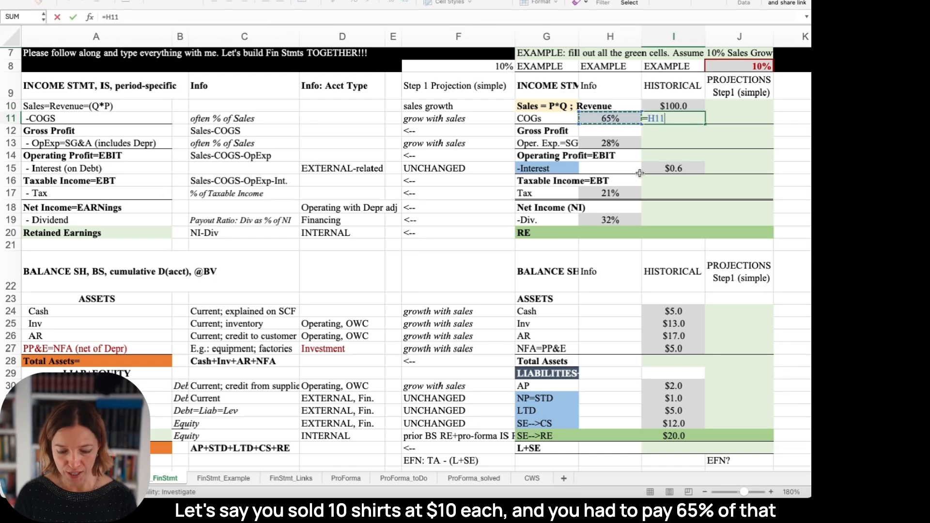
pyautogui.write('*')
pyautogui.press('Up')
pyautogui.press('Return')
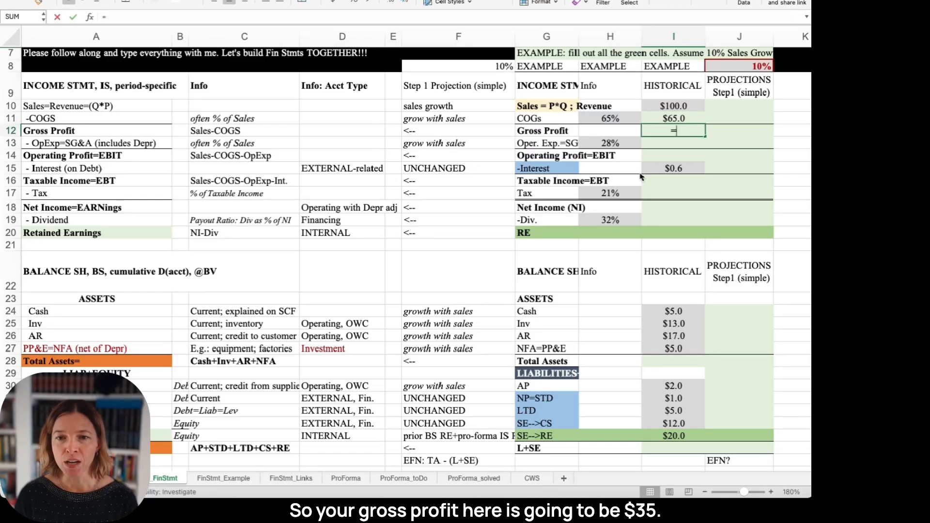
# Step: Calculate historical gross profit in I12 as sales minus COGS, using =I10-I11
pyautogui.write('=')
pyautogui.press('Up')
pyautogui.press('Up')
pyautogui.write('-')
pyautogui.press('Up')
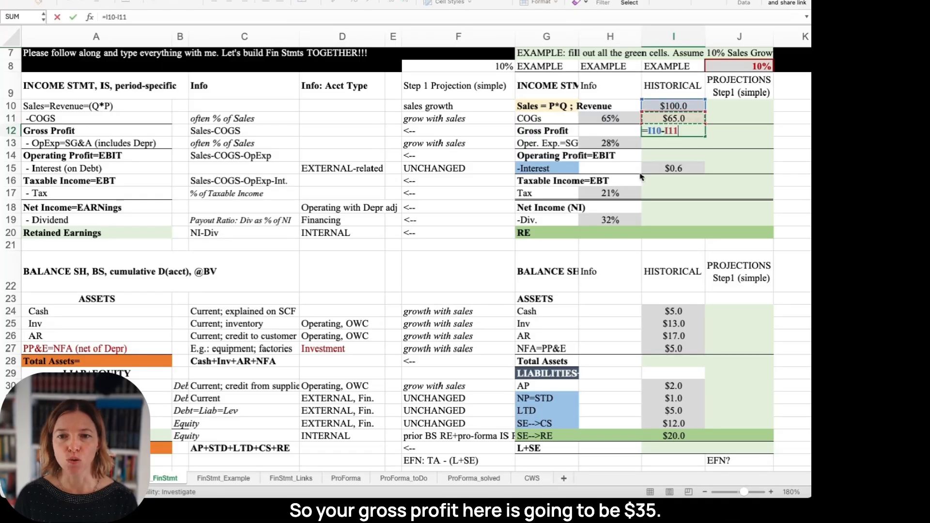
pyautogui.press('Return')
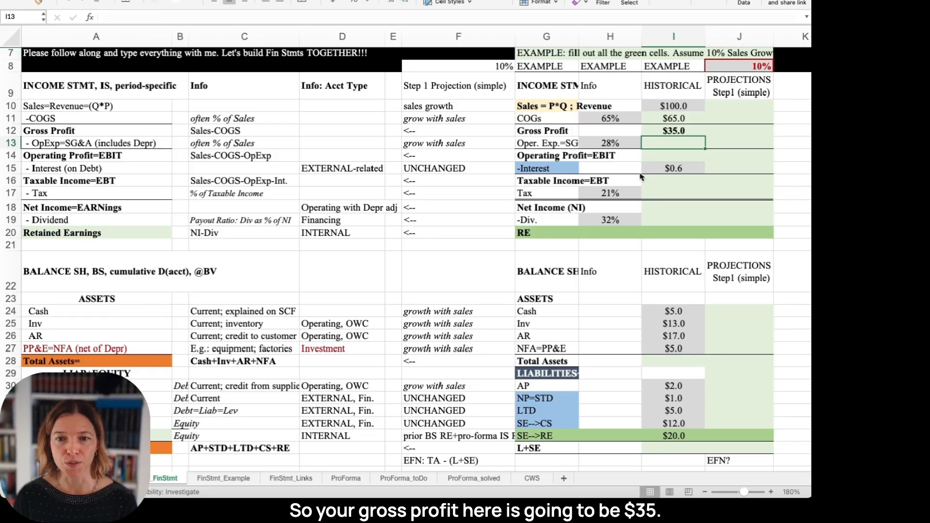
# Step: Calculate historical operating expenses in I13 as sales times the 28% rate, using =I10*H13
pyautogui.write('=')
pyautogui.press('Up')
pyautogui.press('Up')
pyautogui.press('Up')
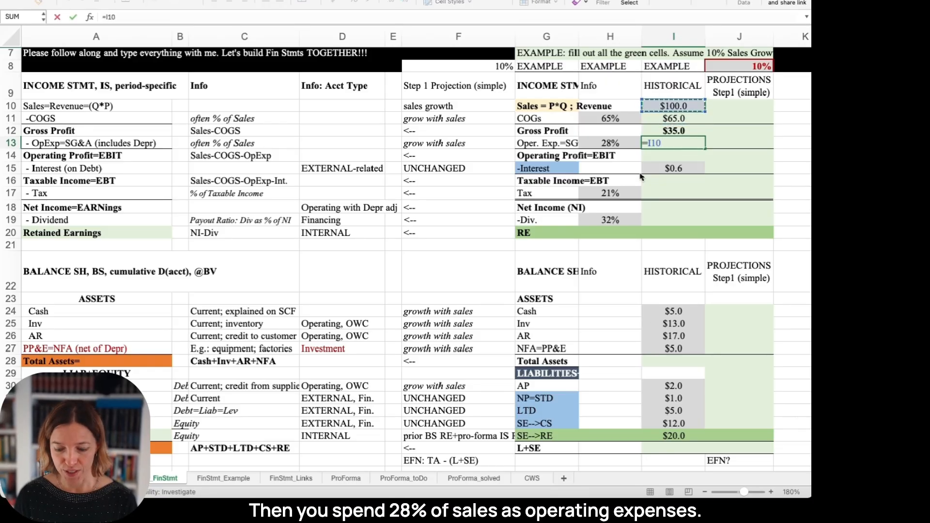
pyautogui.write('*')
pyautogui.press('Left')
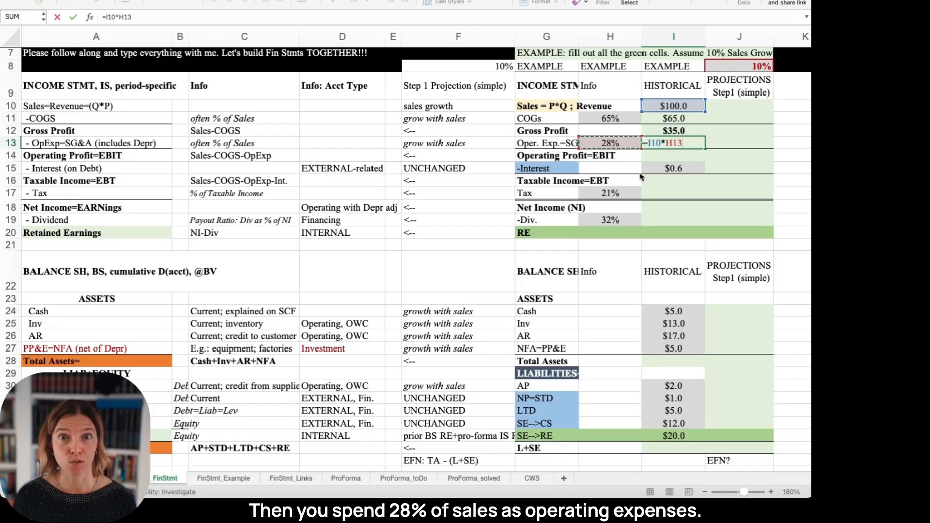
pyautogui.hotkey('ctrl', 'Return')
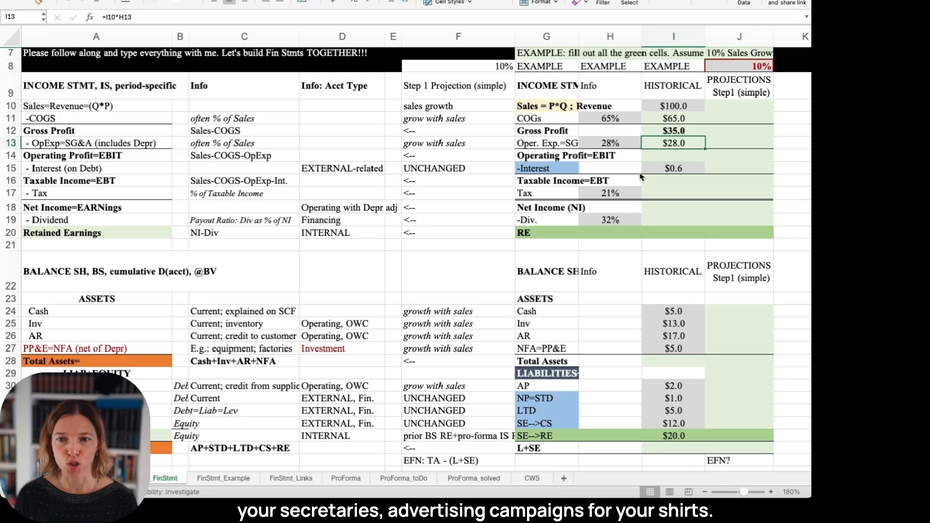
# Step: Calculate historical operating profit (EBIT) in I14 as gross profit minus operating expenses, using =I12-I13
pyautogui.press('Down')
pyautogui.write('=')
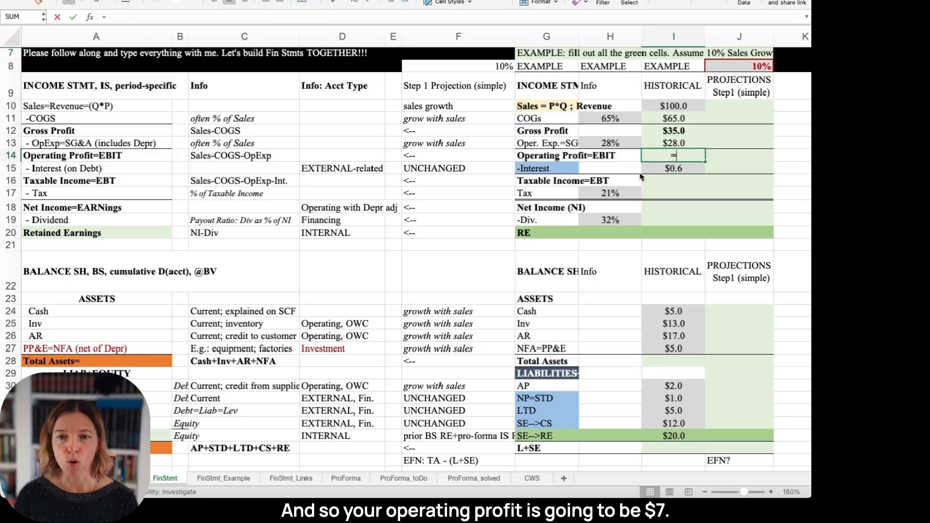
pyautogui.press('Up')
pyautogui.press('Up')
pyautogui.write('-')
pyautogui.press('Up')
pyautogui.press('Return')
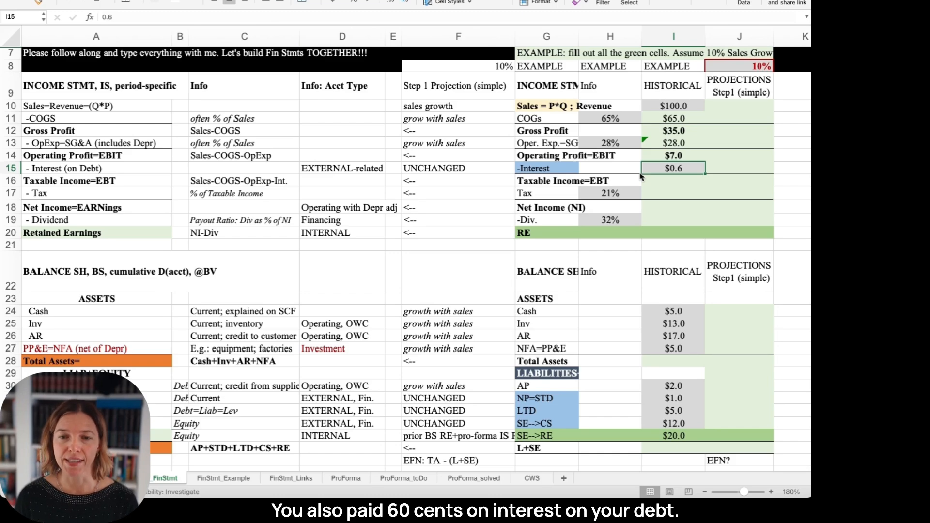
# Step: Calculate historical taxable income (EBT) in I16 as operating profit minus interest, using =I14-I15
pyautogui.moveTo(688, 109); pyautogui.dragTo(681, 167)
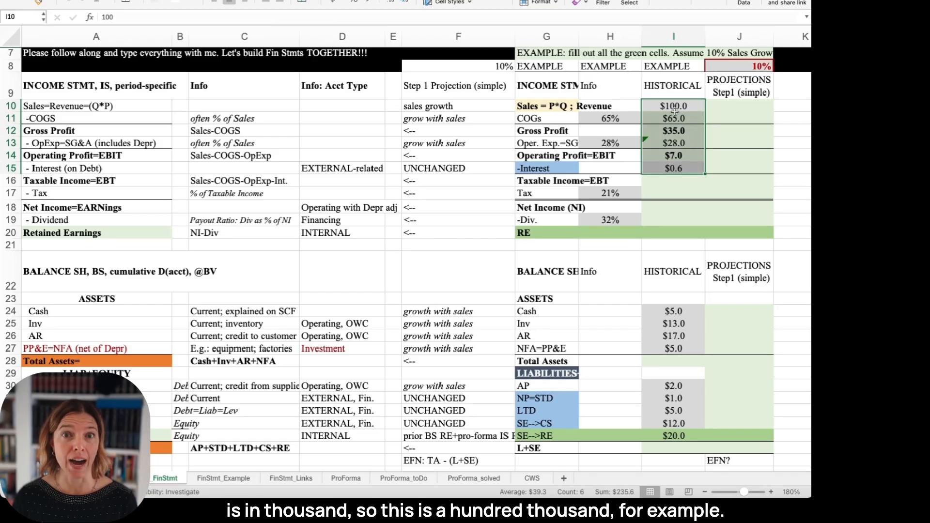
pyautogui.click(676, 179)
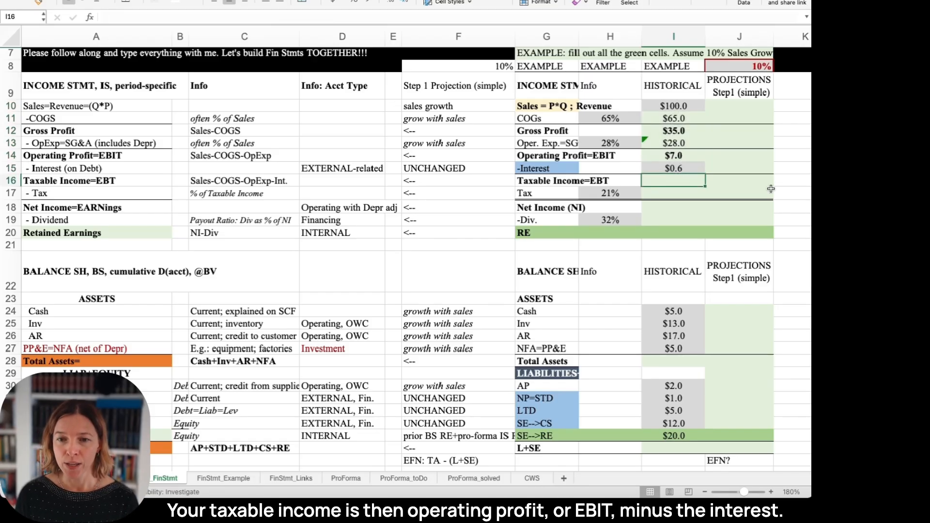
pyautogui.write('=')
pyautogui.press('Up')
pyautogui.press('Up')
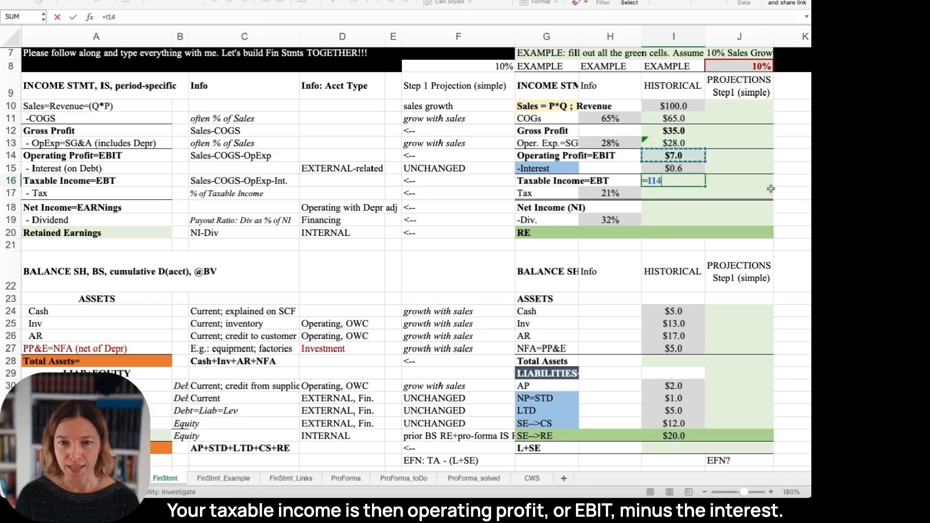
pyautogui.write('-')
pyautogui.press('Up')
pyautogui.press('Return')
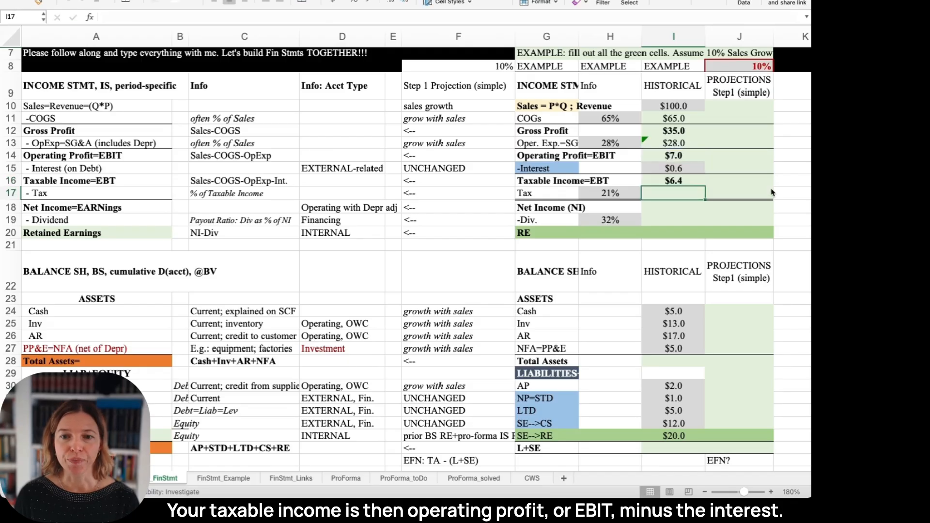
# Step: Calculate the historical tax in I17 as the 21% tax rate times taxable income, using =H17*I16
pyautogui.press('Left')
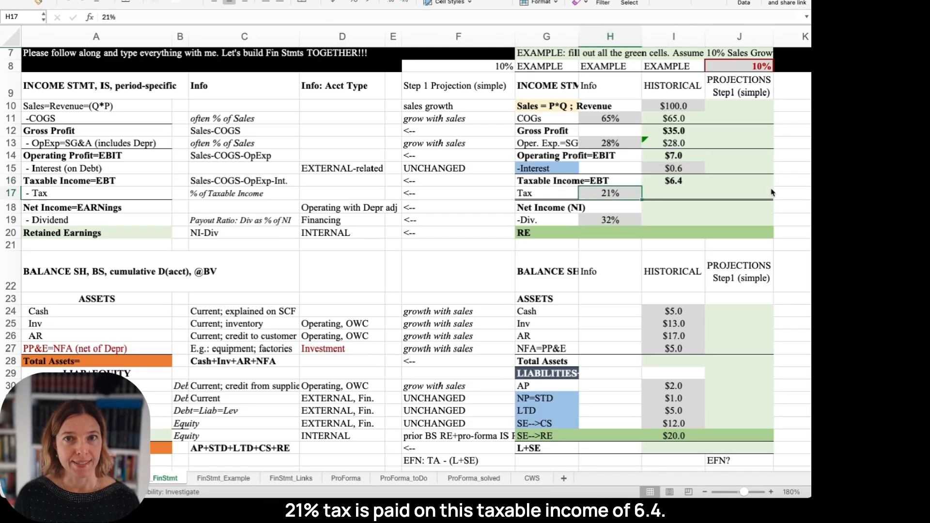
pyautogui.press('Right')
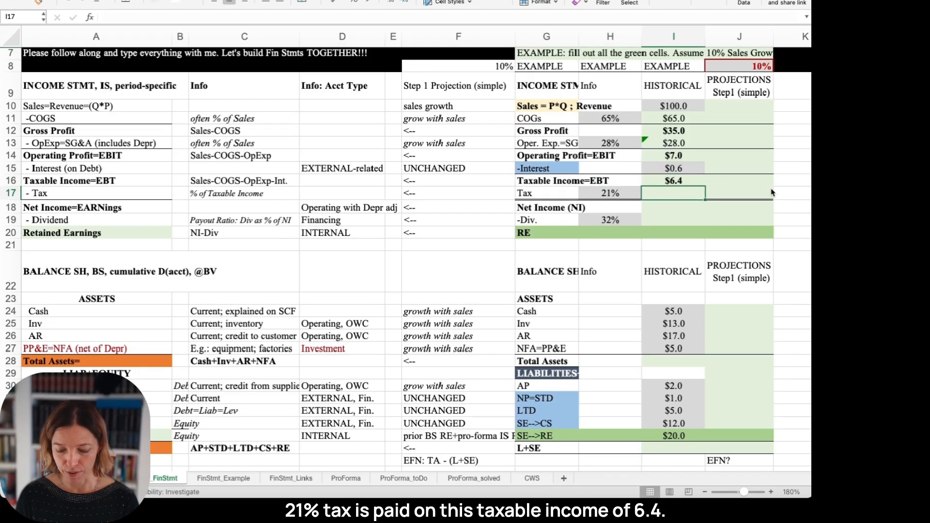
pyautogui.write('=')
pyautogui.press('Left')
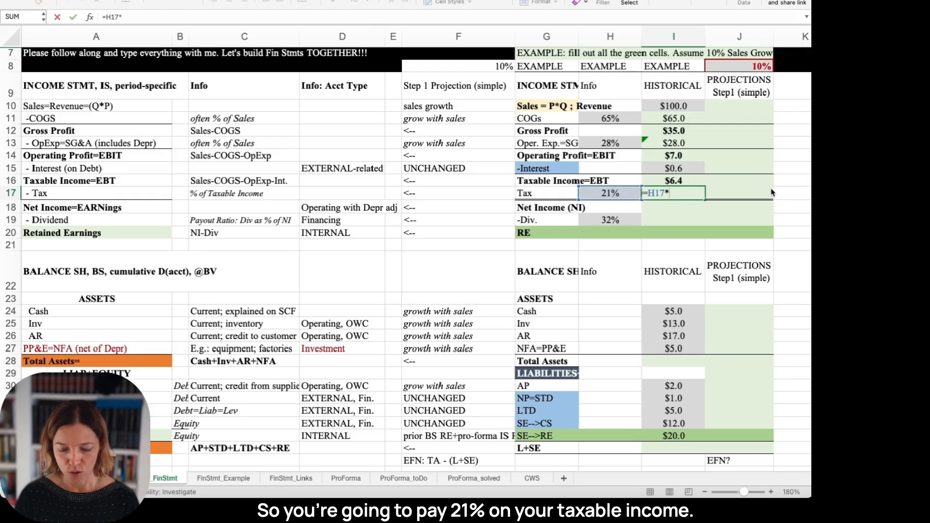
pyautogui.write('*')
pyautogui.press('Up')
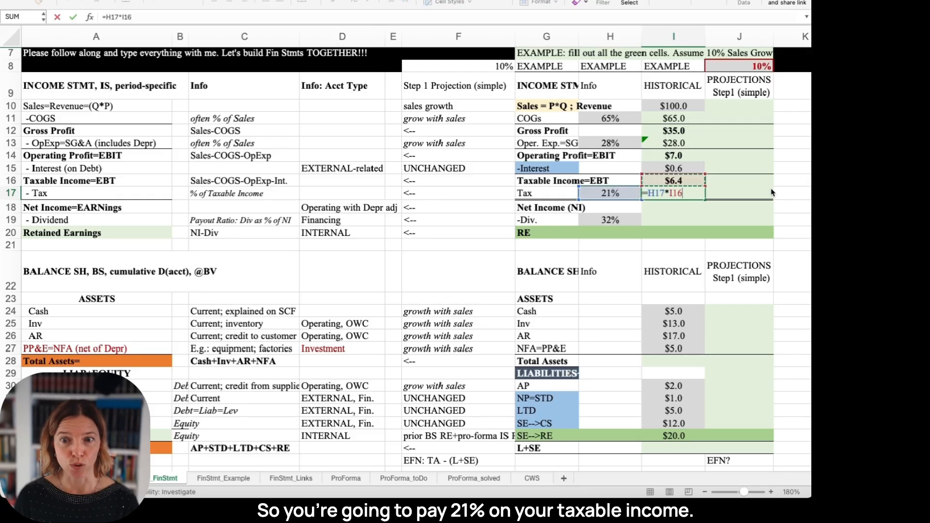
pyautogui.press('Return')
# Step: Calculate historical net income in I18 as taxable income minus tax, using =I16-I17
pyautogui.write('=')
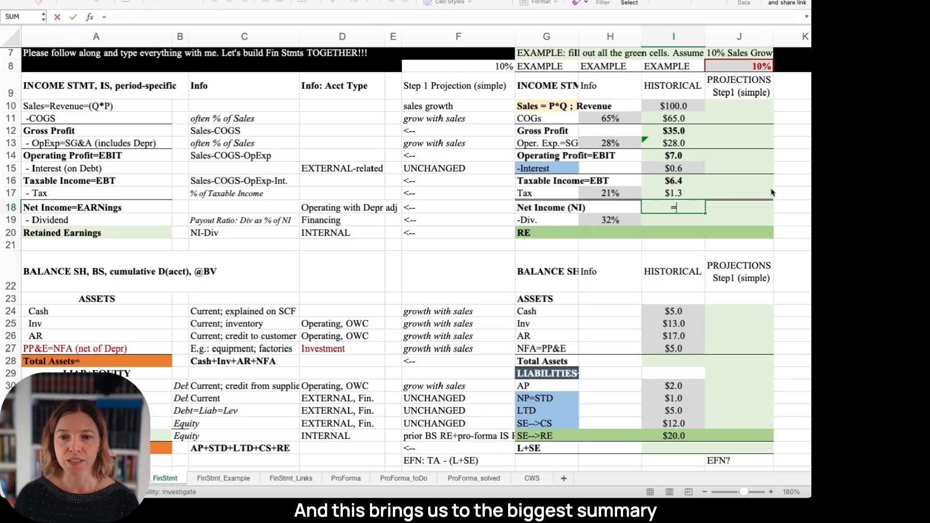
pyautogui.press('Up')
pyautogui.press('Up')
pyautogui.write('-')
pyautogui.press('Up')
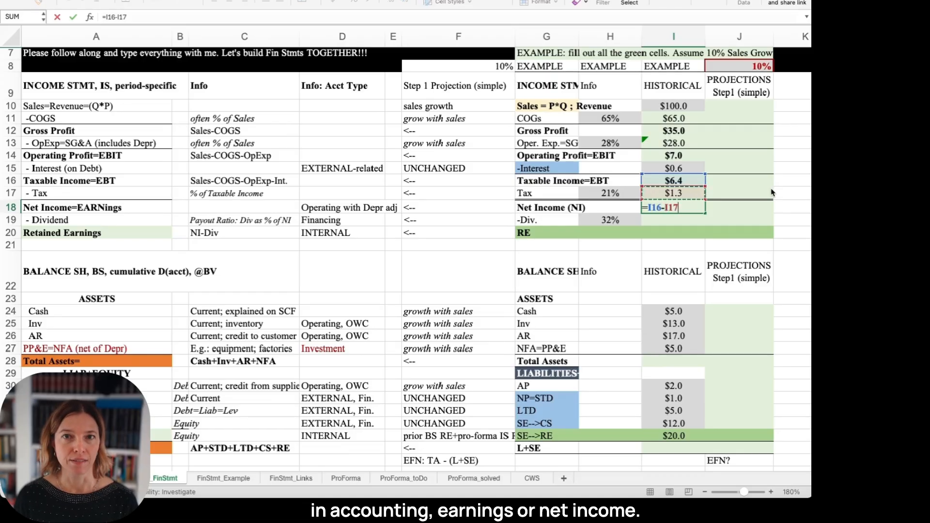
pyautogui.press('Return')
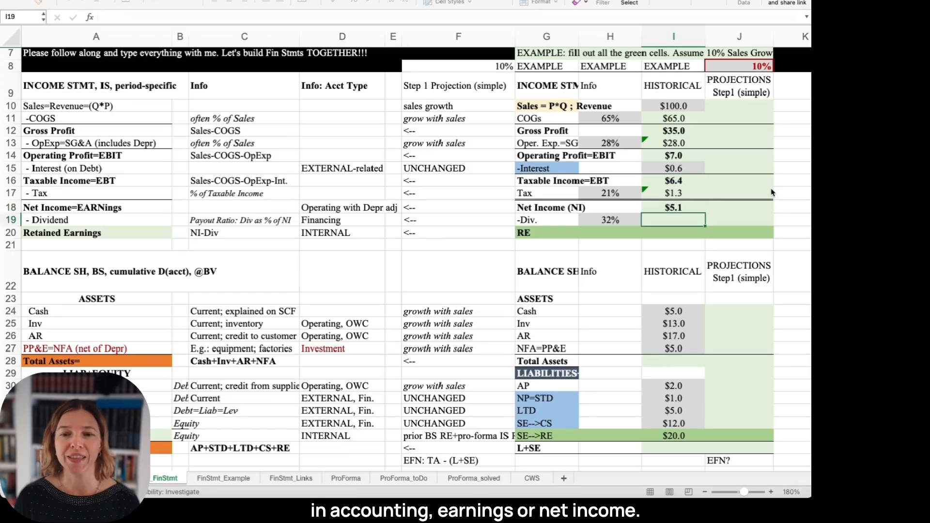
# Step: Calculate the historical dividend in I19 as the 32% payout ratio times net income, using =H19*I18
pyautogui.press('Up')
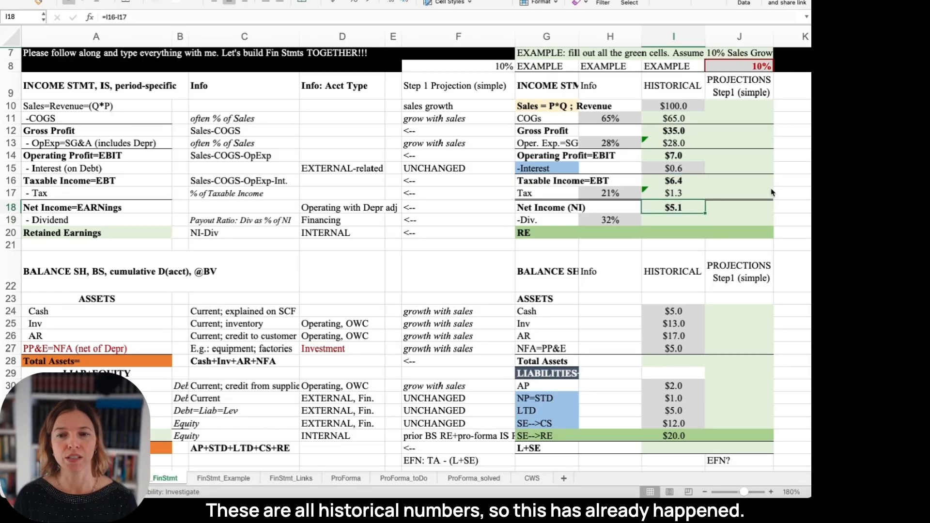
pyautogui.press('Down')
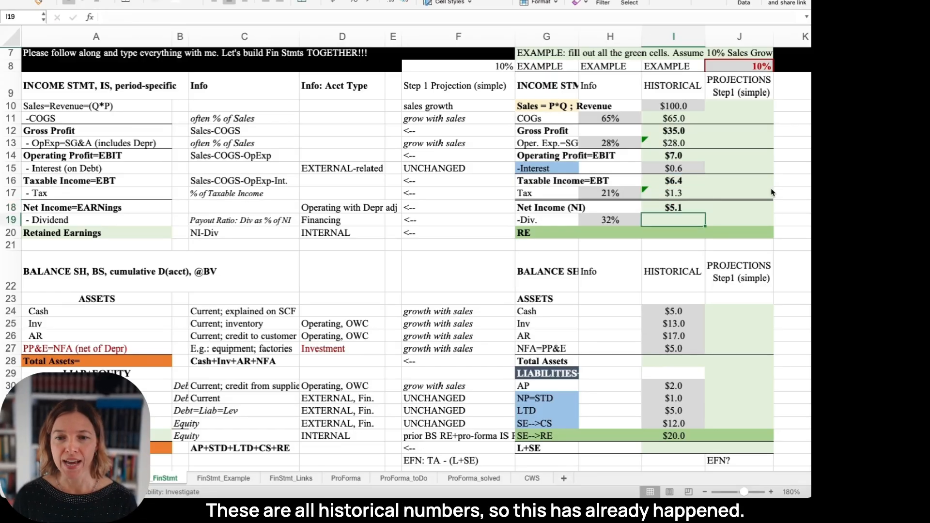
pyautogui.write('=')
pyautogui.press('Left')
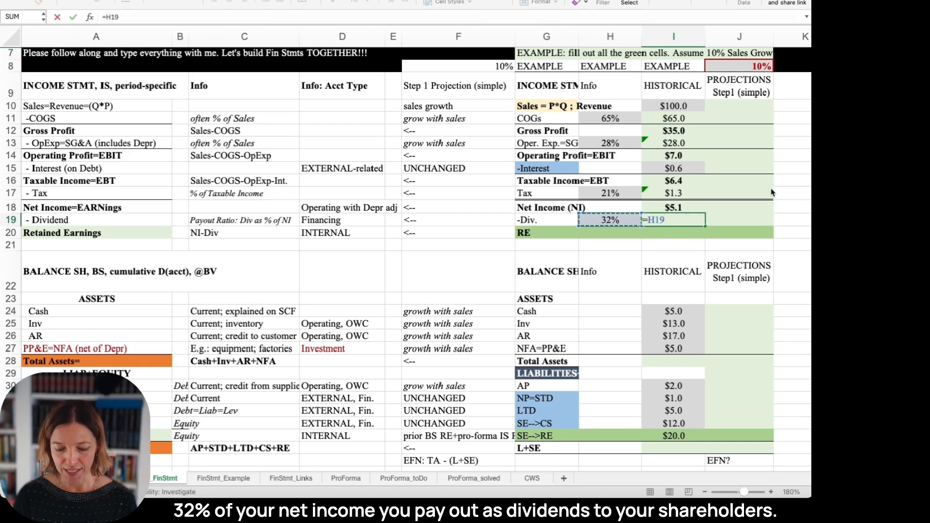
pyautogui.write('*')
pyautogui.press('Up')
pyautogui.press('Return')
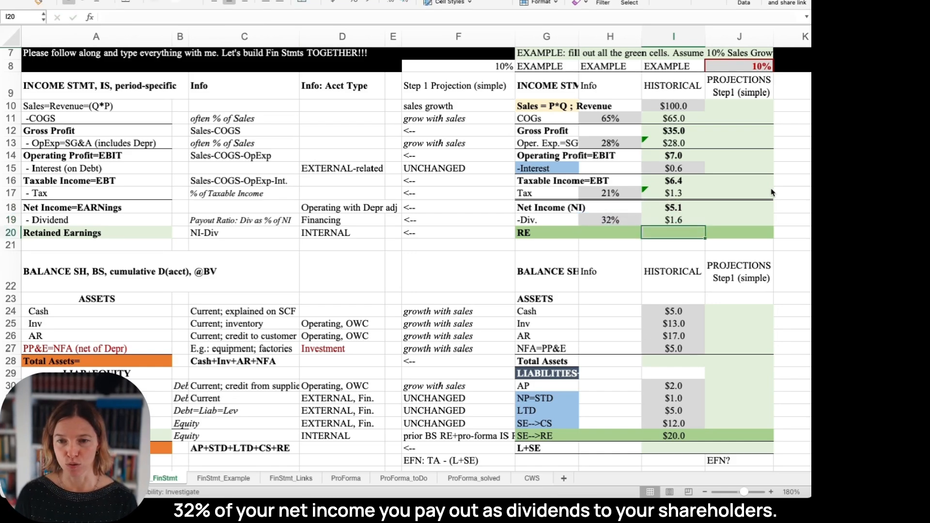
# Step: Calculate historical retained earnings in I20 as net income minus the dividend, using =I18-I19
pyautogui.write('=')
pyautogui.press('Up')
pyautogui.press('Up')
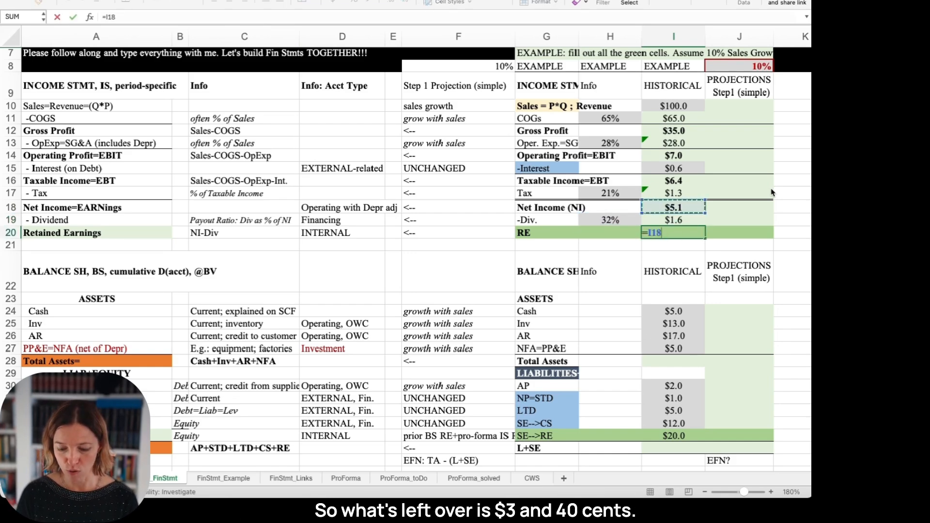
pyautogui.write('-')
pyautogui.press('Up')
pyautogui.press('Return')
pyautogui.press('Up')
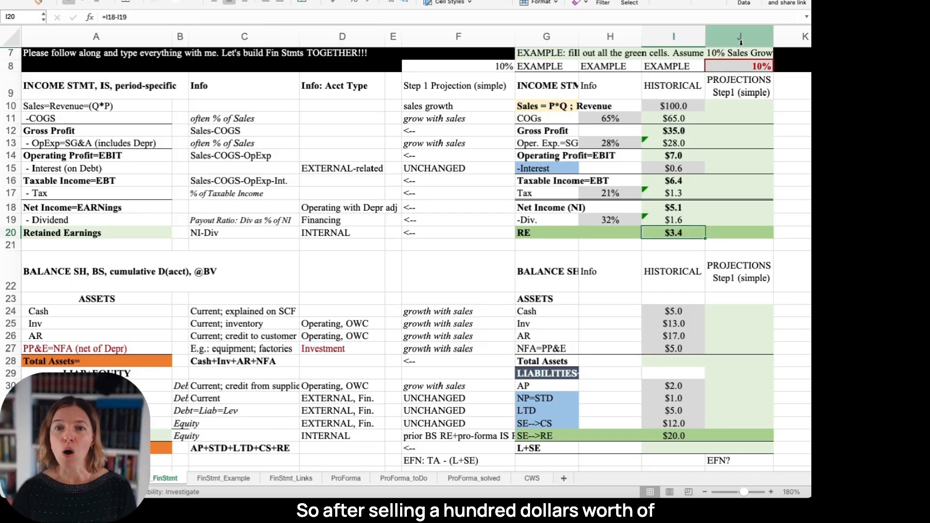
# Step: Review the historical sales and retained earnings rows, and compare them with the retained earnings entry under equity on the balance sheet
pyautogui.click(688, 118)
pyautogui.moveTo(688, 106); pyautogui.dragTo(553, 104)
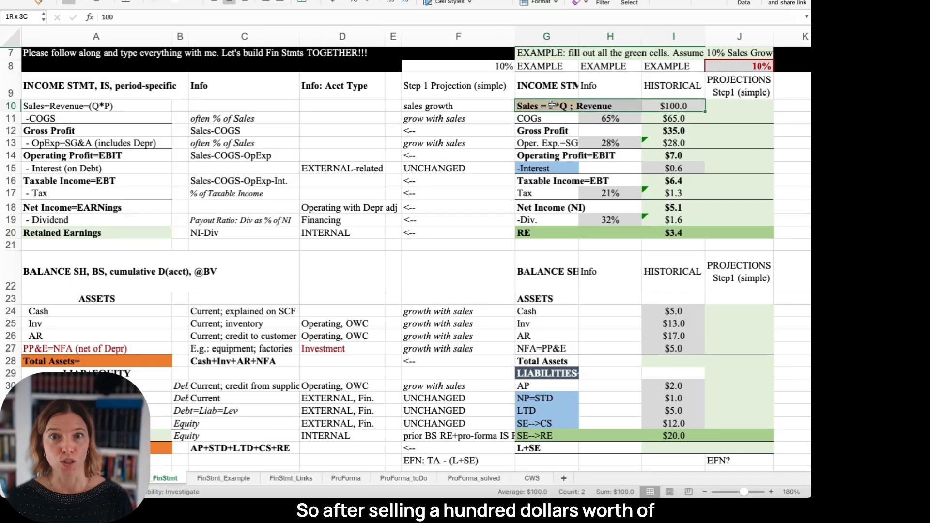
pyautogui.moveTo(679, 232); pyautogui.dragTo(560, 232)
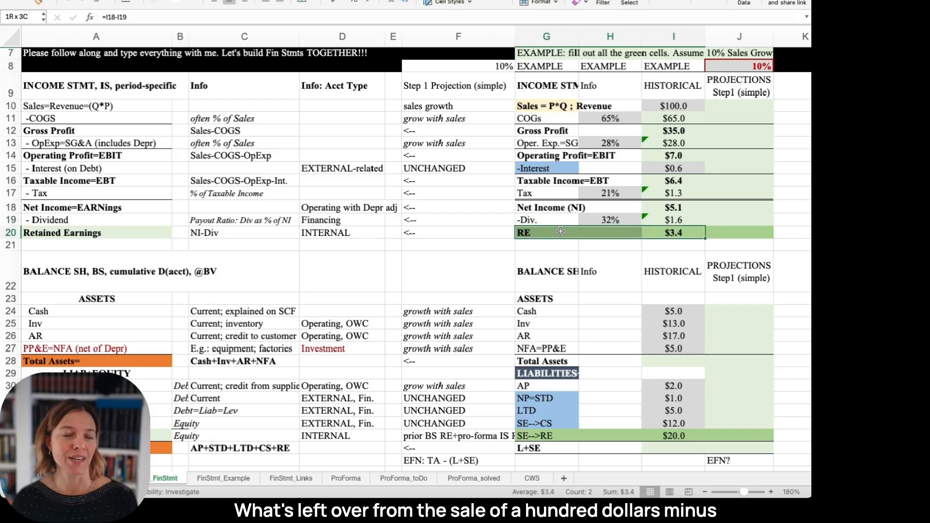
pyautogui.moveTo(561, 232); pyautogui.dragTo(561, 232)
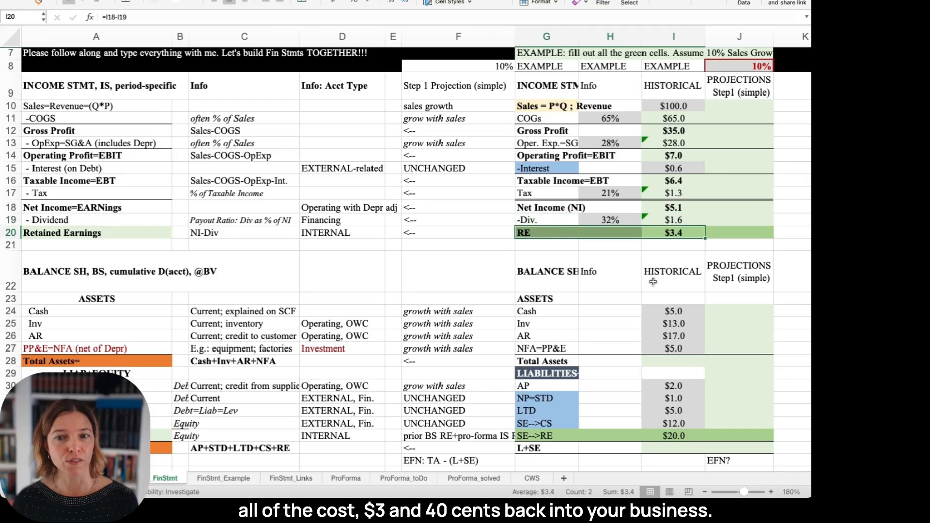
pyautogui.click(688, 235)
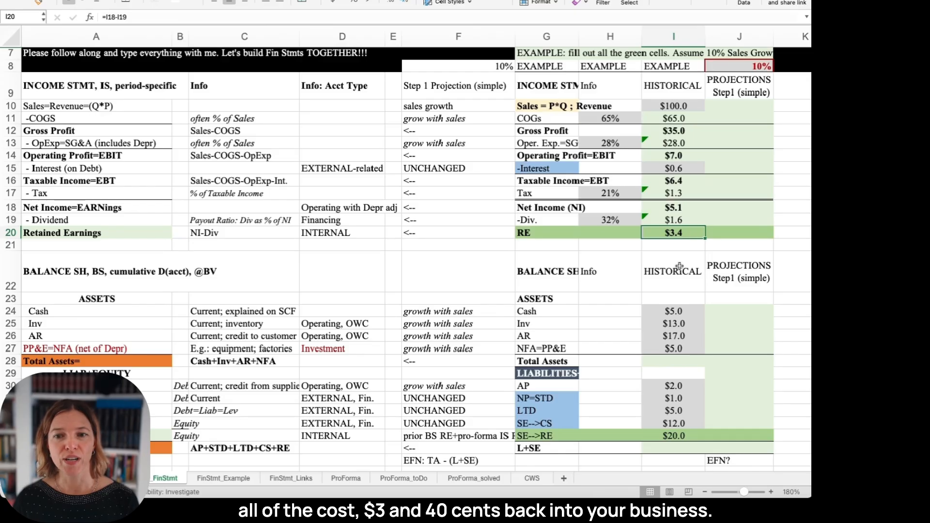
pyautogui.click(689, 449)
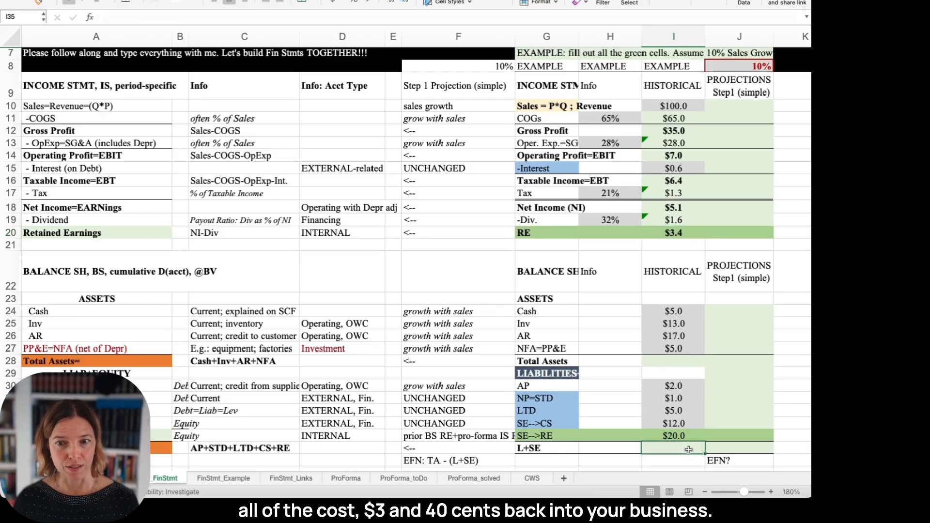
pyautogui.click(689, 437)
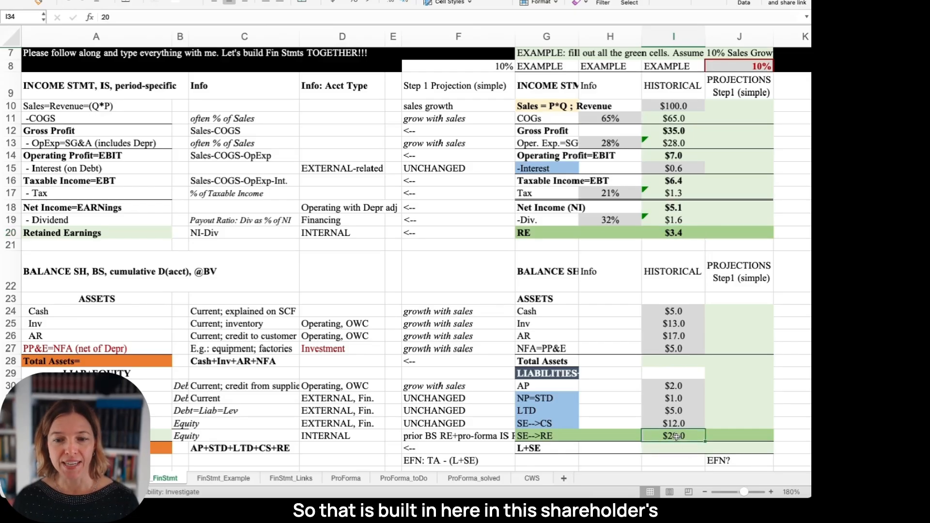
# Step: Calculate historical total assets in I28 as the sum of cash, inventory, receivables and net fixed assets, using =SUM(I24:I27)
pyautogui.click(682, 235)
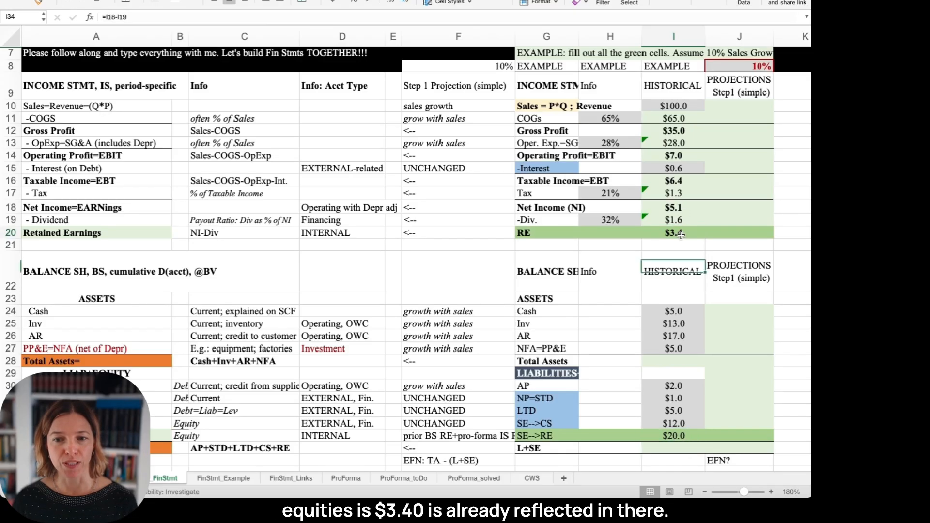
pyautogui.click(690, 438)
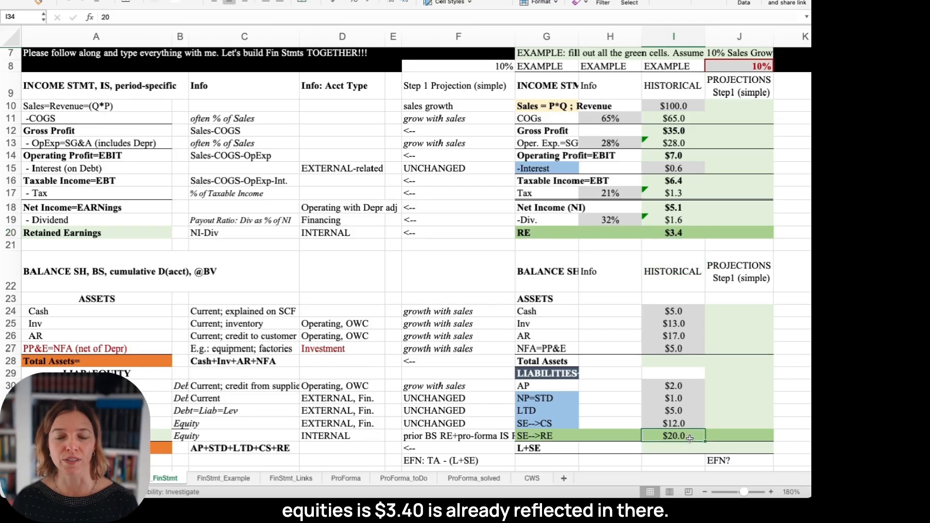
pyautogui.click(671, 363)
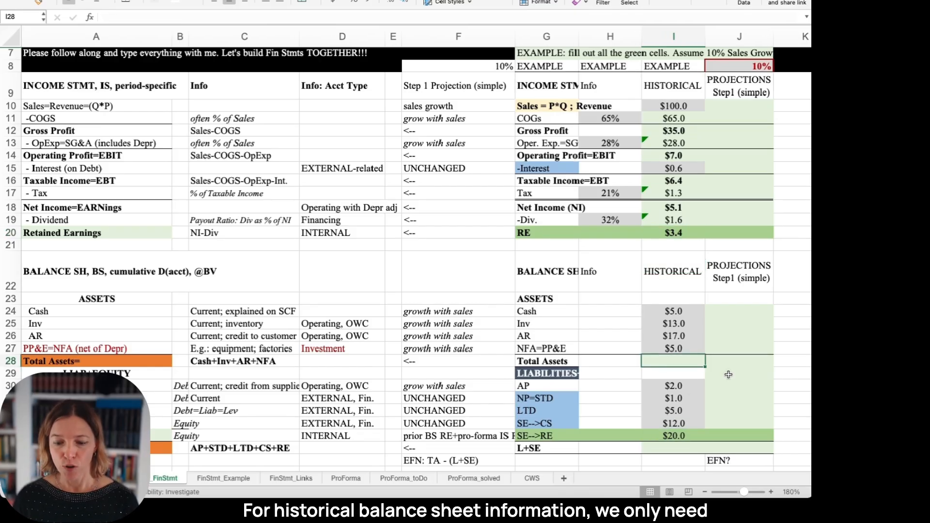
pyautogui.write('=')
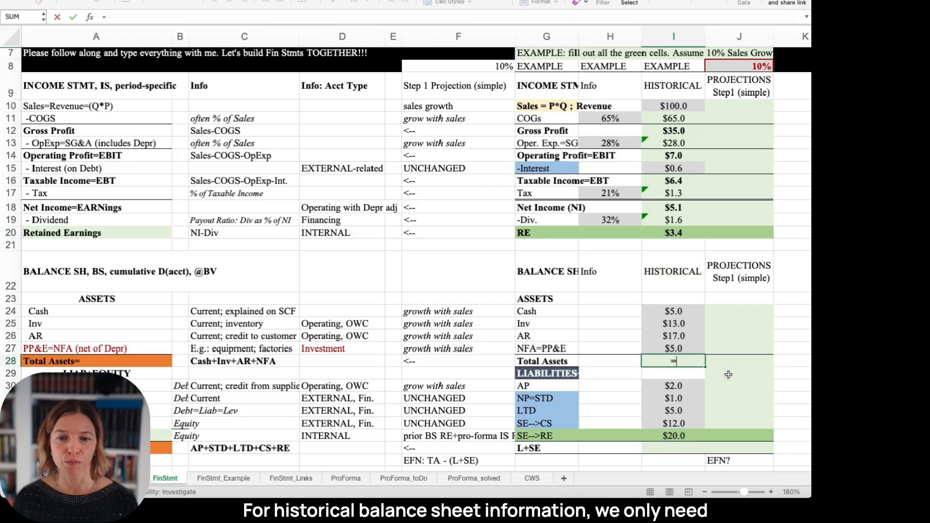
pyautogui.write('sum(')
pyautogui.press('Up')
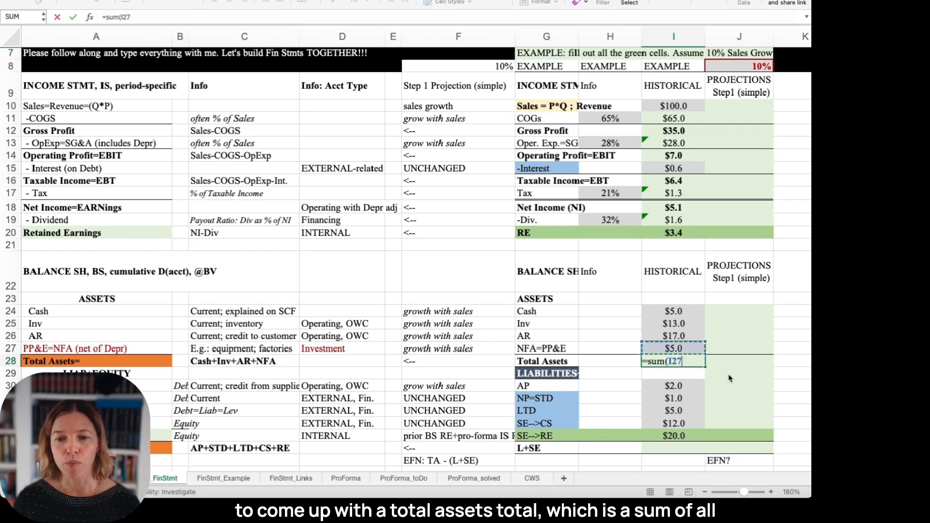
pyautogui.hotkey('shift', 'Up')
pyautogui.hotkey('shift', 'Up')
pyautogui.hotkey('shift', 'Up')
pyautogui.press('Return')
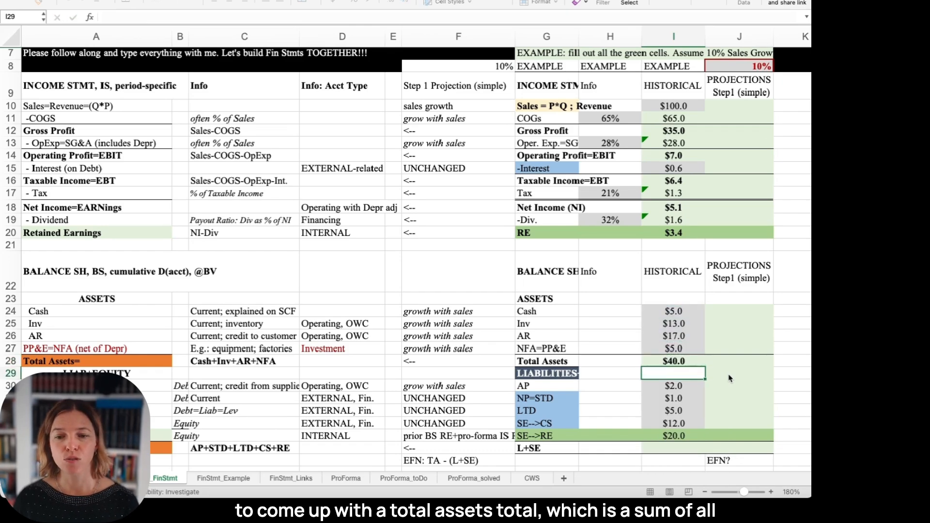
# Step: Review the historical debt and equity accounts, and compare balance sheet retained earnings with the income statement's retained earnings row
pyautogui.press('Down')
pyautogui.press('Down')
pyautogui.press('Down')
pyautogui.press('Down')
pyautogui.press('Down')
pyautogui.press('Down')
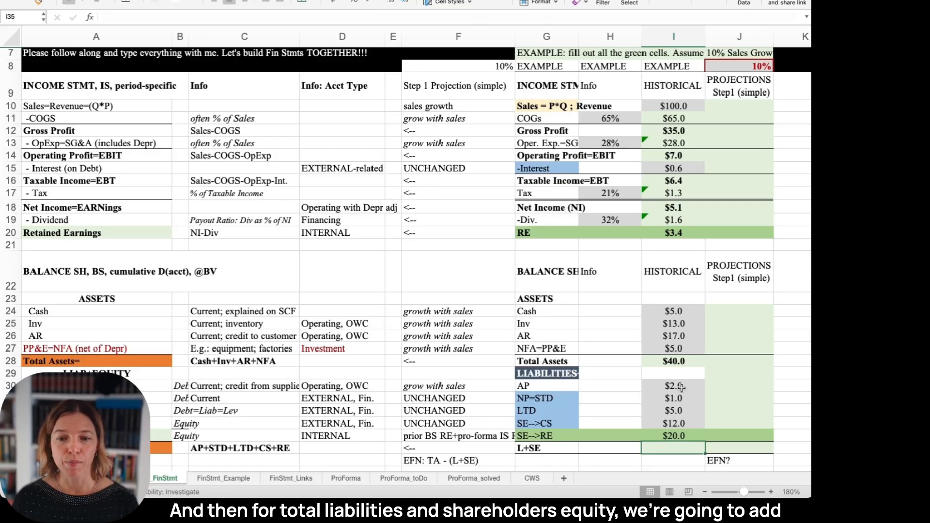
pyautogui.moveTo(681, 386); pyautogui.dragTo(682, 408)
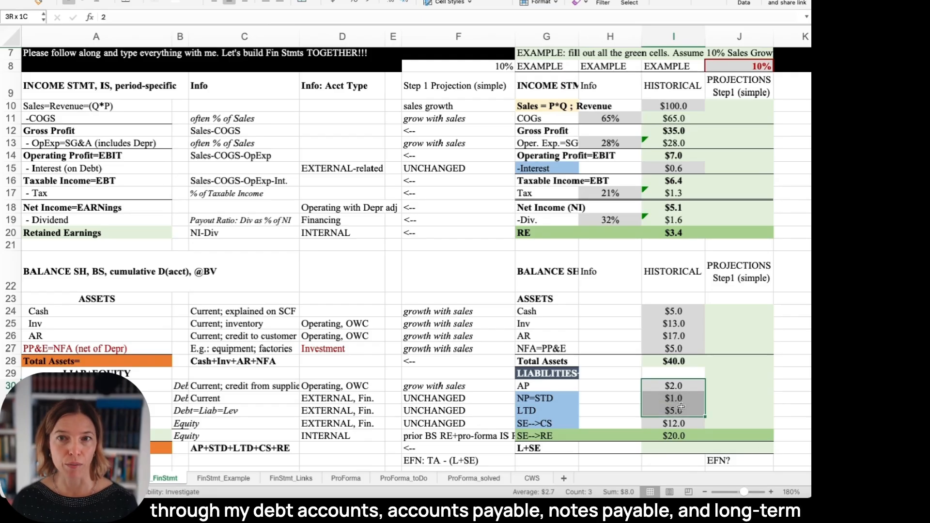
pyautogui.moveTo(682, 423); pyautogui.dragTo(556, 439)
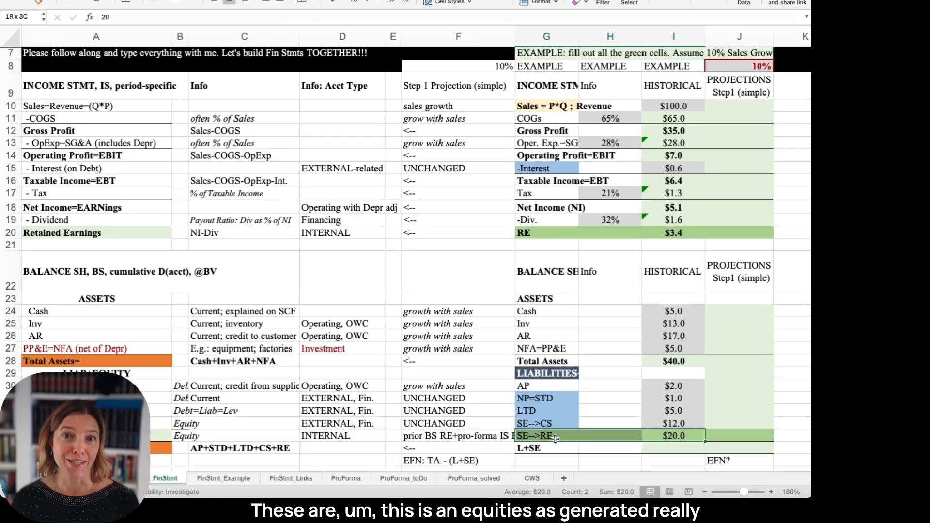
pyautogui.moveTo(683, 234); pyautogui.dragTo(546, 235)
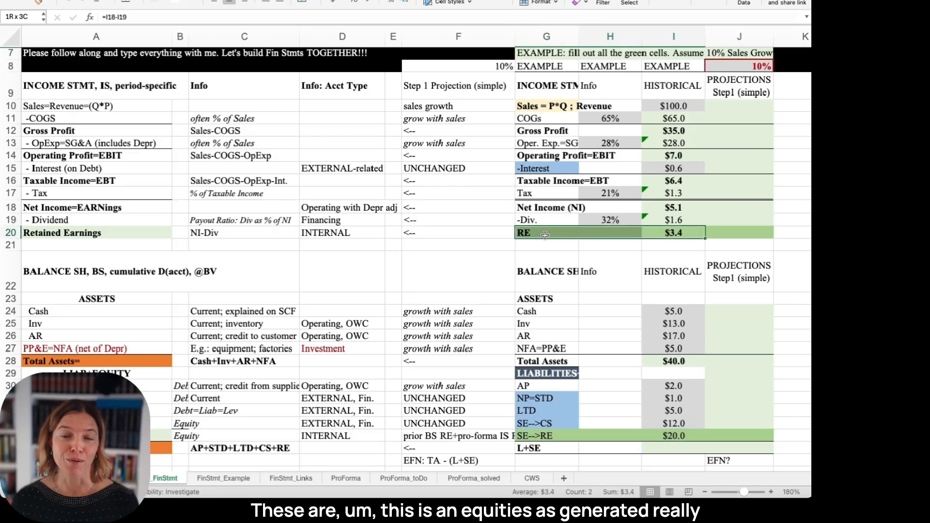
# Step: Calculate historical total liabilities and shareholders' equity in I35 using =SUM(I30:I34)
pyautogui.click(680, 448)
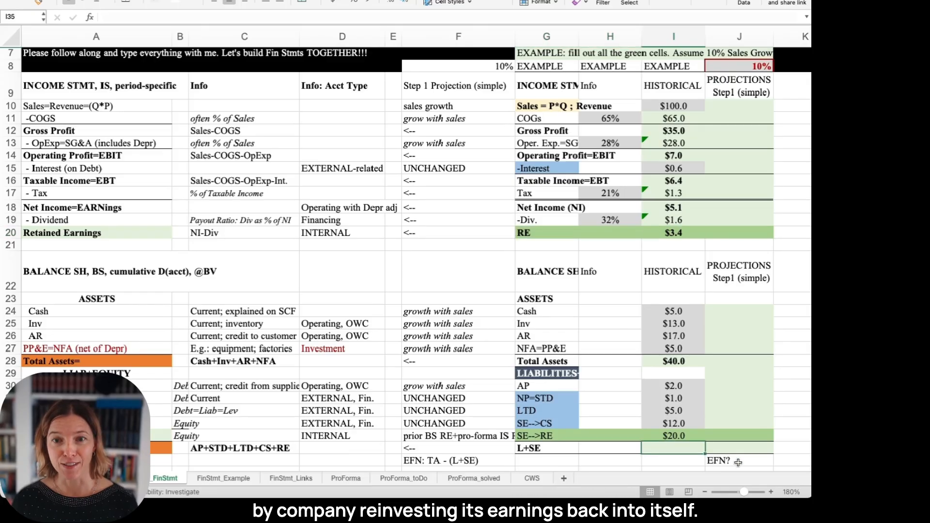
pyautogui.write('=sum(')
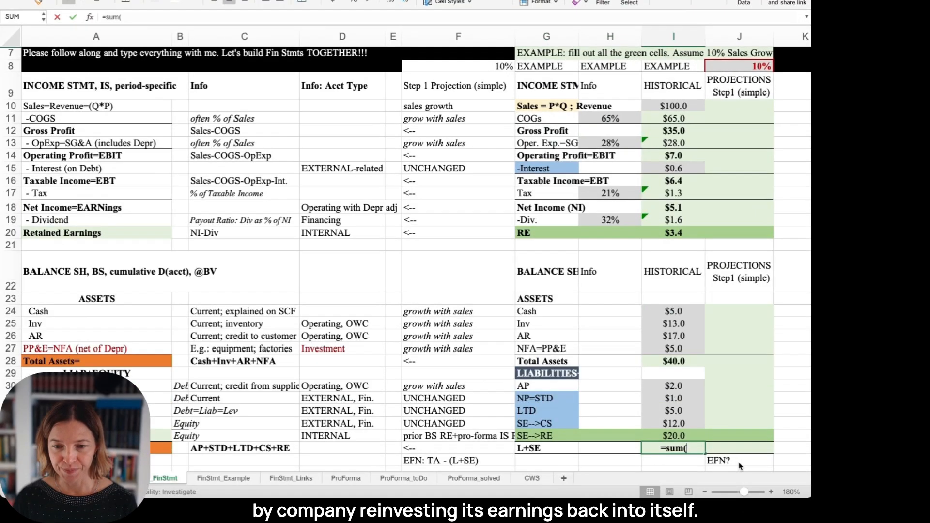
pyautogui.press('Up')
pyautogui.press('Up')
pyautogui.press('Up')
pyautogui.press('Up')
pyautogui.press('Up')
pyautogui.hotkey('shift', 'Down')
pyautogui.hotkey('shift', 'Down')
pyautogui.hotkey('shift', 'Down')
pyautogui.hotkey('shift', 'Down')
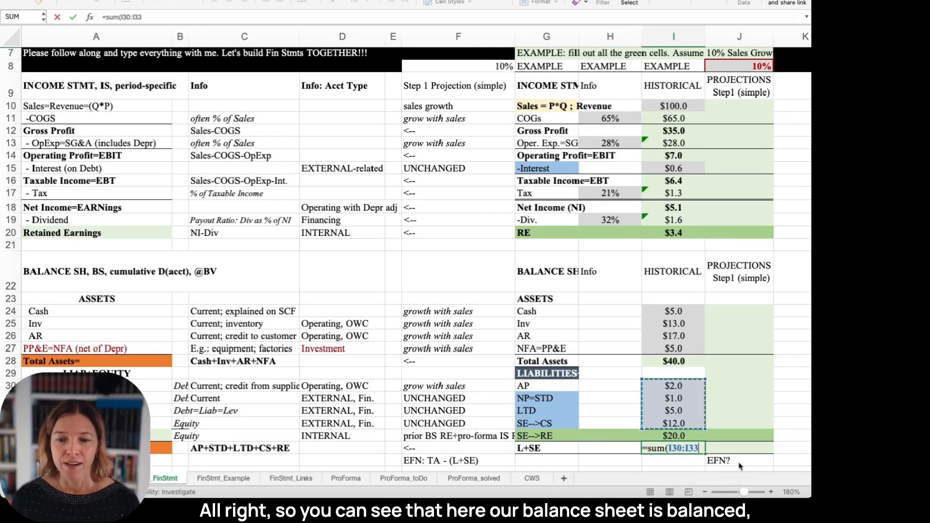
pyautogui.press('Return')
pyautogui.press('Up')
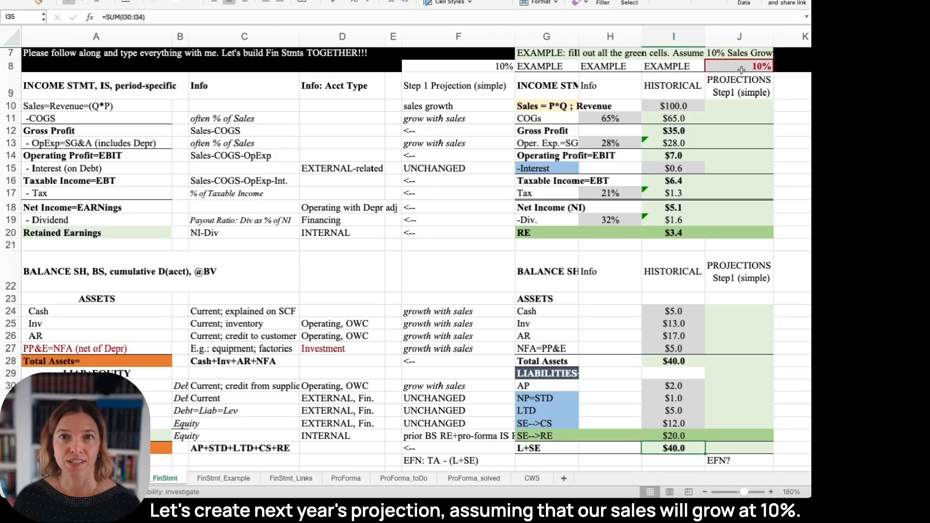
# Step: Project next year's sales in J10 by growing historical sales at the 10% rate, using =I10*(1+J8)
pyautogui.click(671, 110)
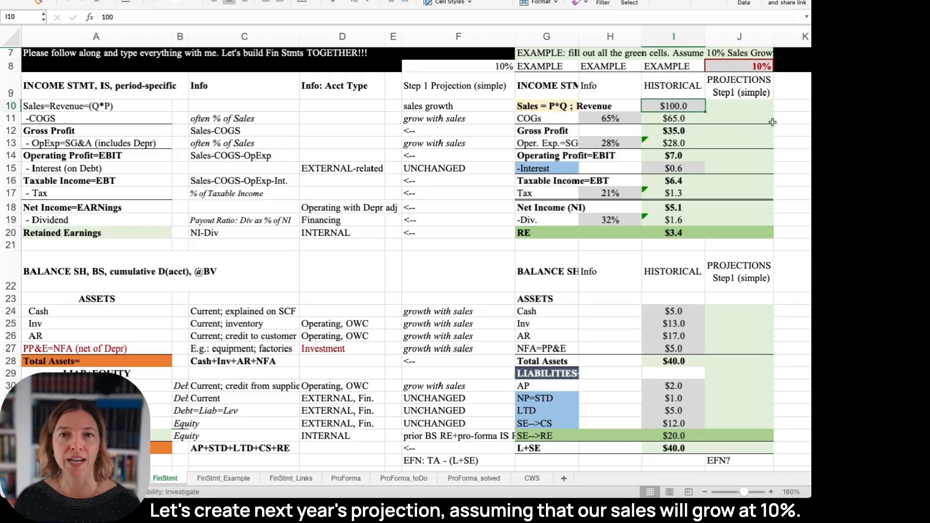
pyautogui.click(757, 105)
pyautogui.write('=I10')
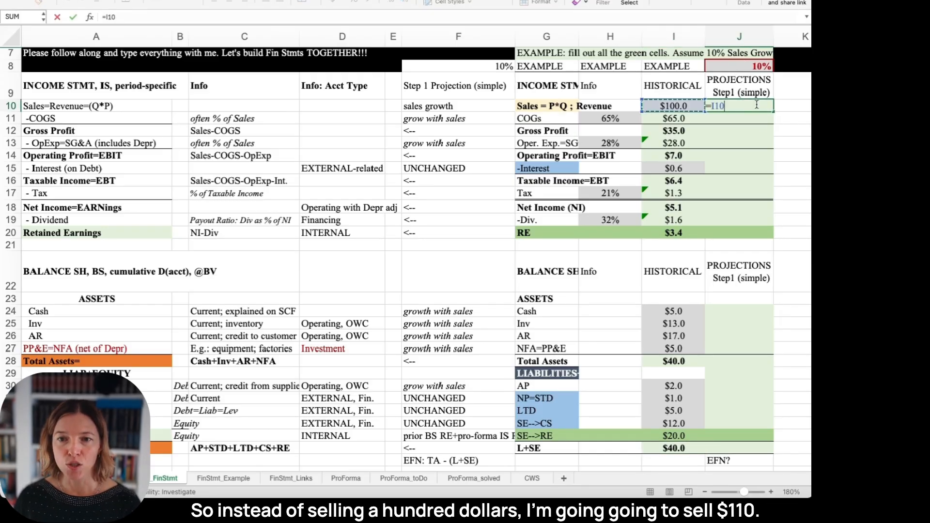
pyautogui.write('(*(1+')
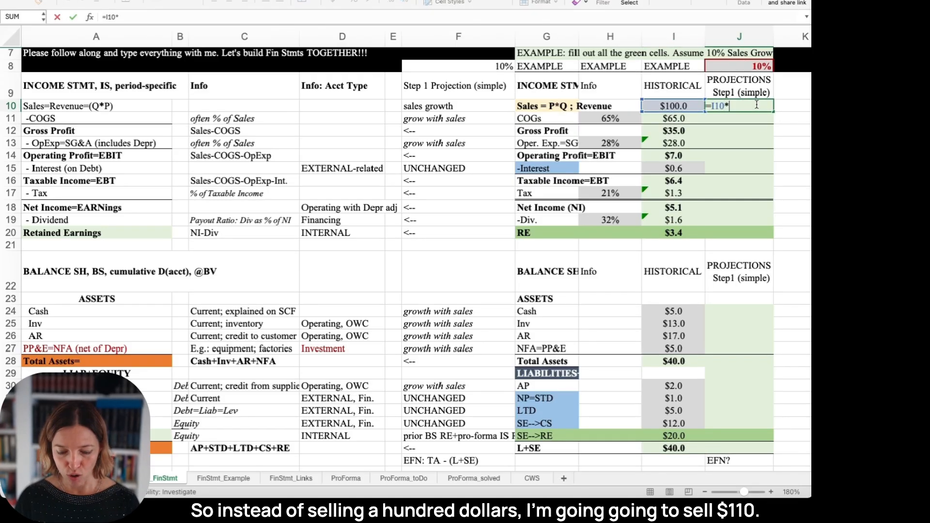
pyautogui.click(742, 62)
pyautogui.write(')')
pyautogui.press('Return')
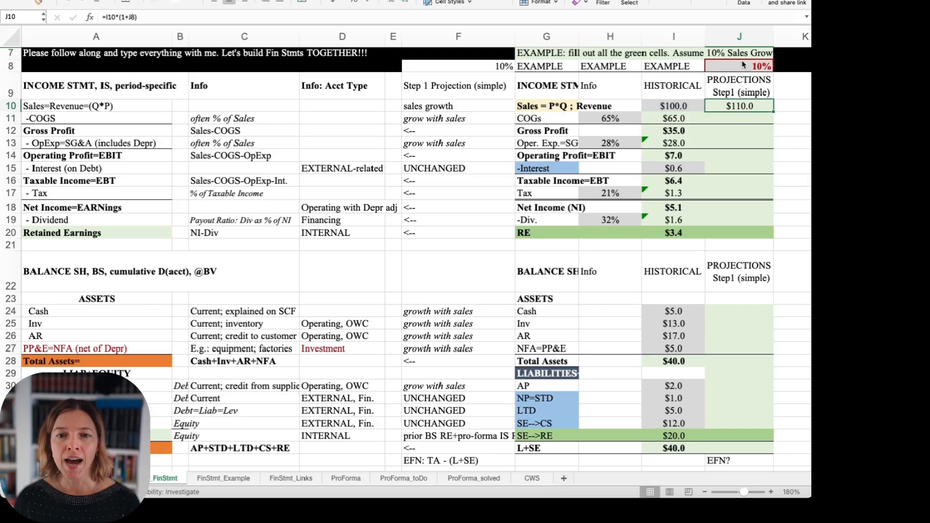
pyautogui.press('Down')
pyautogui.write('=')
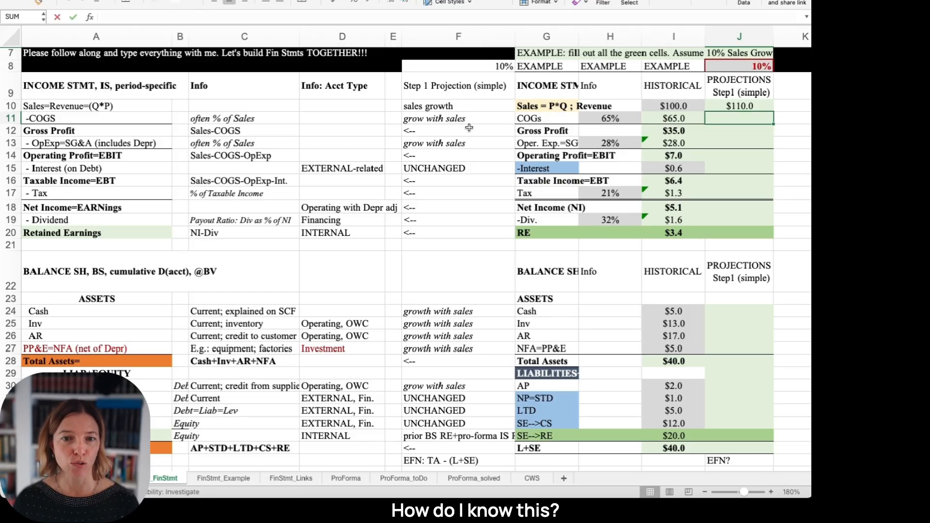
pyautogui.press('Escape')
pyautogui.moveTo(472, 113); pyautogui.dragTo(450, 448)
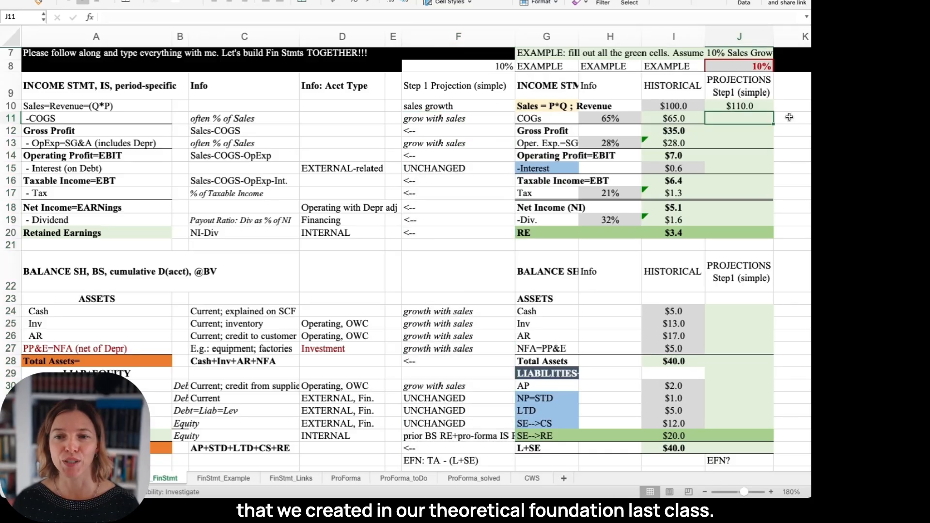
# Step: Project COGS in J11 by growing the historical amount at the sales growth rate, using =I11*(1+J8)
pyautogui.click(746, 117)
pyautogui.write('=I11')
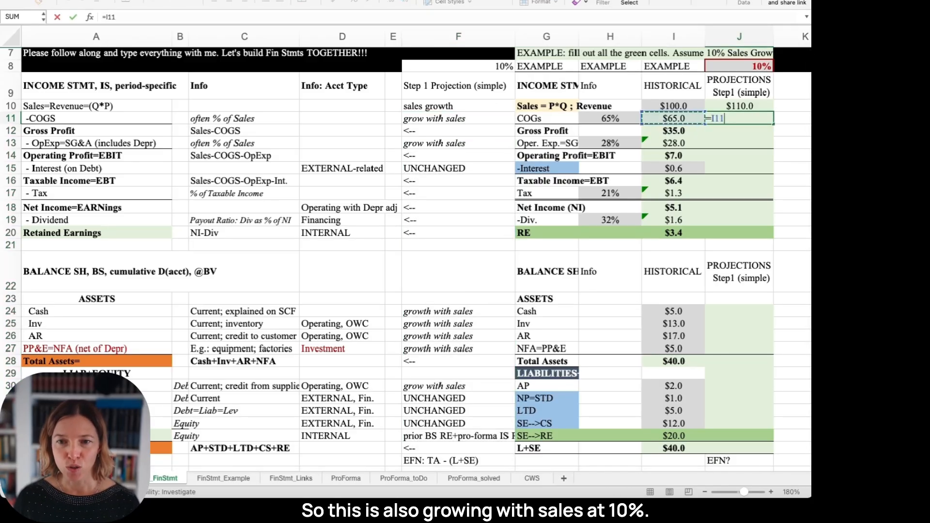
pyautogui.write('*(1+')
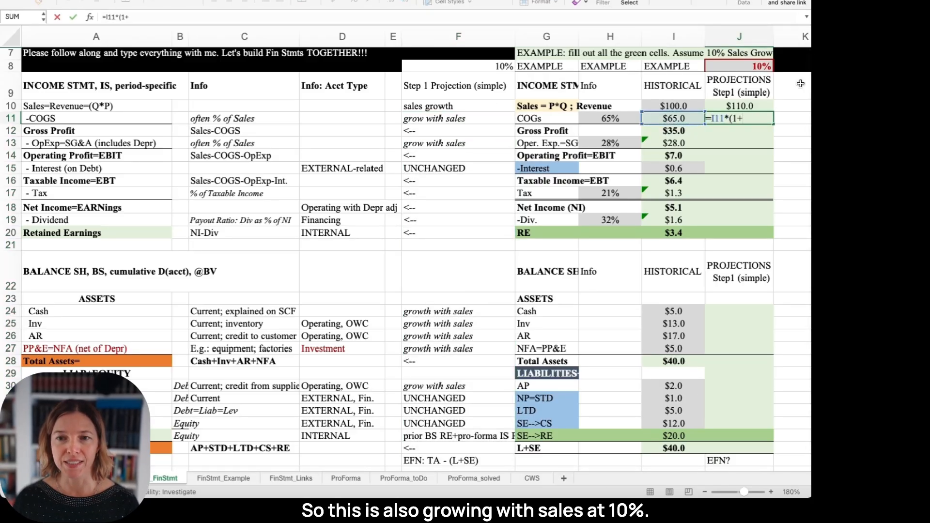
pyautogui.click(761, 67)
pyautogui.write(')')
pyautogui.press('Return')
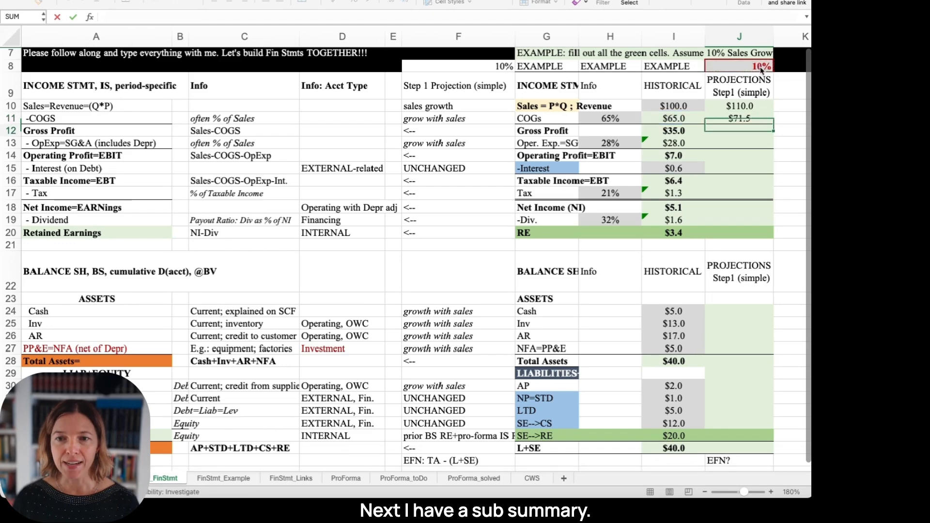
# Step: Calculate projected gross profit in J12 as projected sales minus COGS, using =J10-J11
pyautogui.write('=')
pyautogui.press('Up')
pyautogui.press('Up')
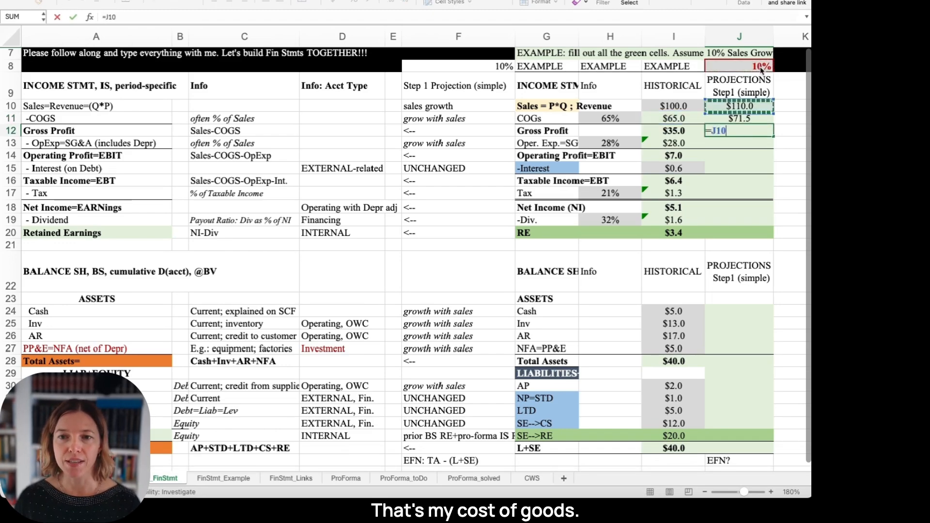
pyautogui.write('-')
pyautogui.press('Up')
pyautogui.press('Return')
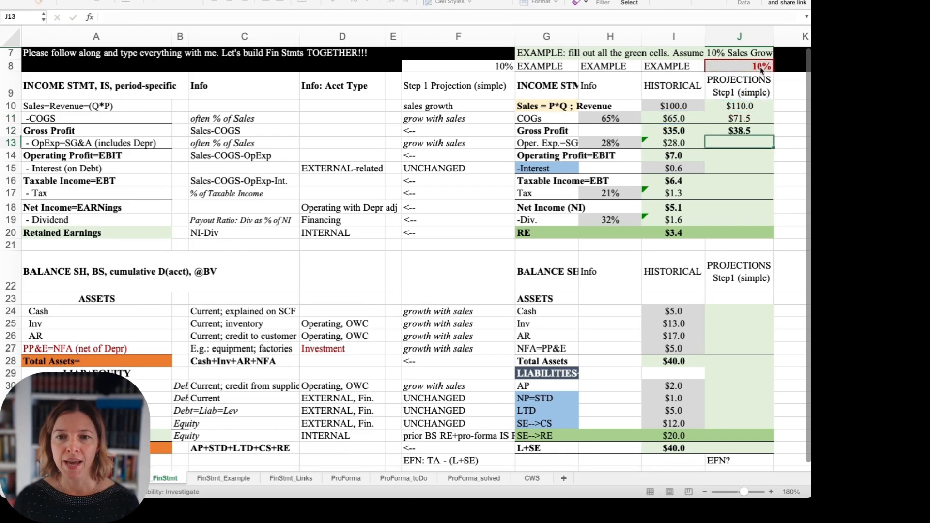
# Step: Project operating expenses in J13 by growing the historical amount with sales, using =I13*(1+J8)
pyautogui.click(455, 143)
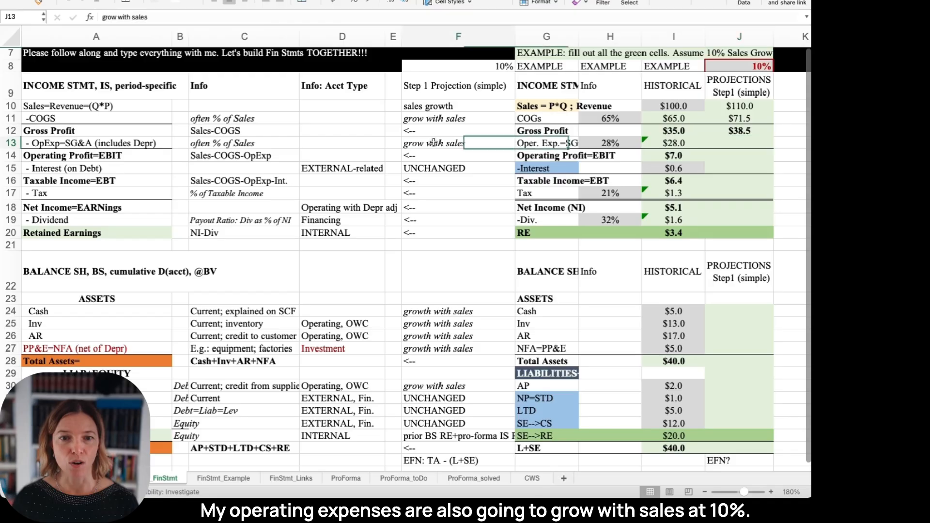
pyautogui.click(739, 142)
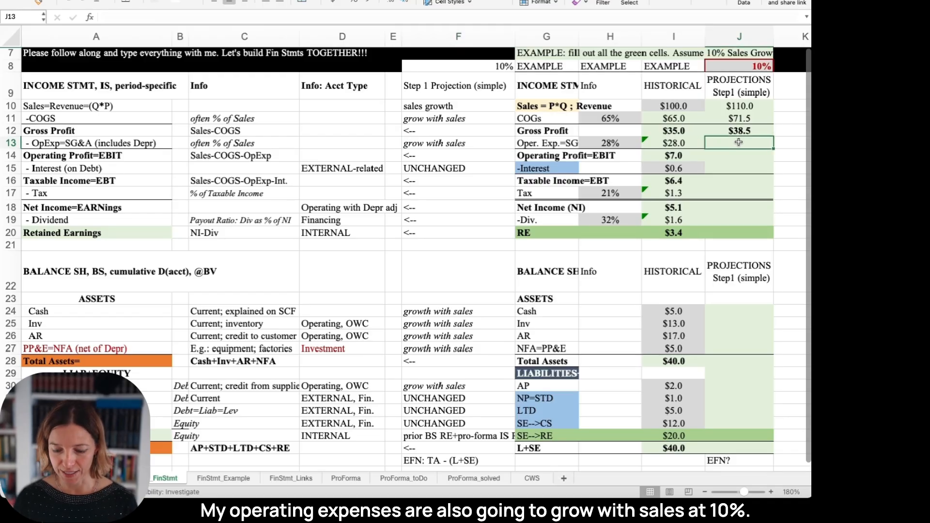
pyautogui.write('=')
pyautogui.press('Left')
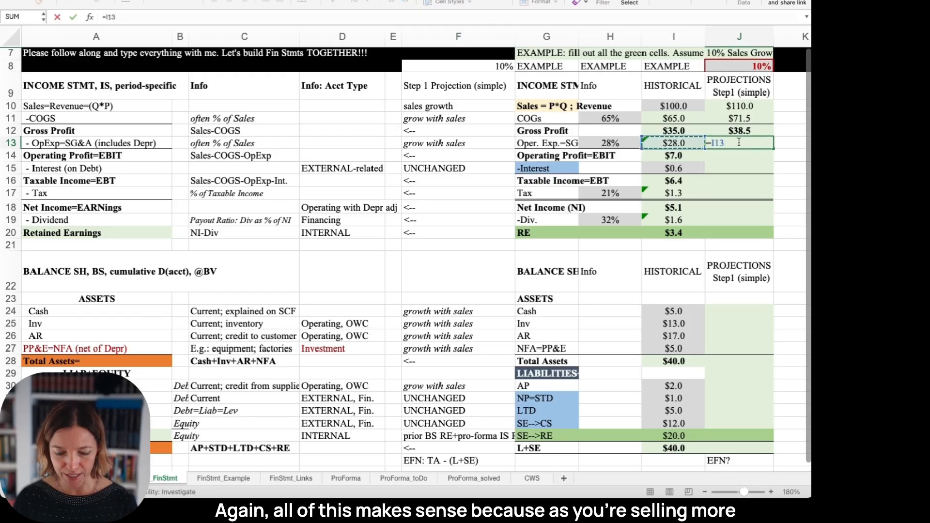
pyautogui.write('*(1+')
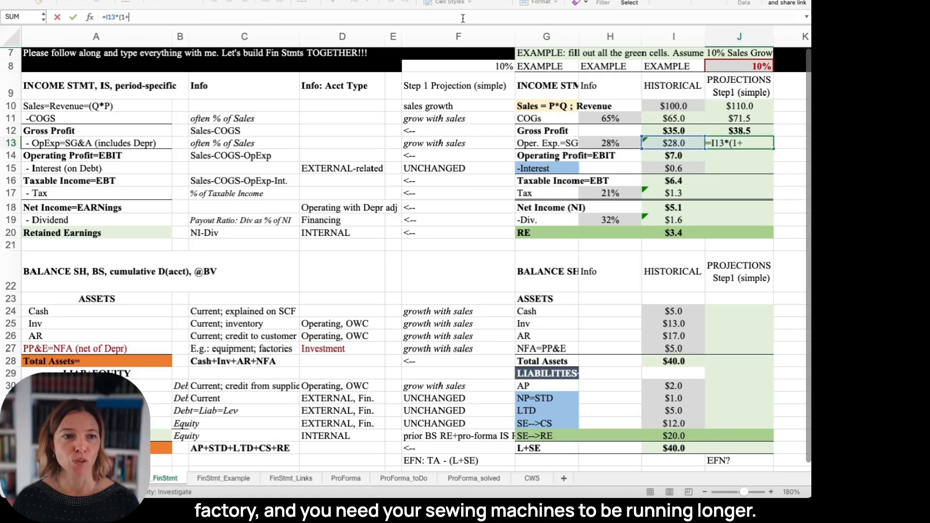
pyautogui.click(753, 66)
pyautogui.write(')')
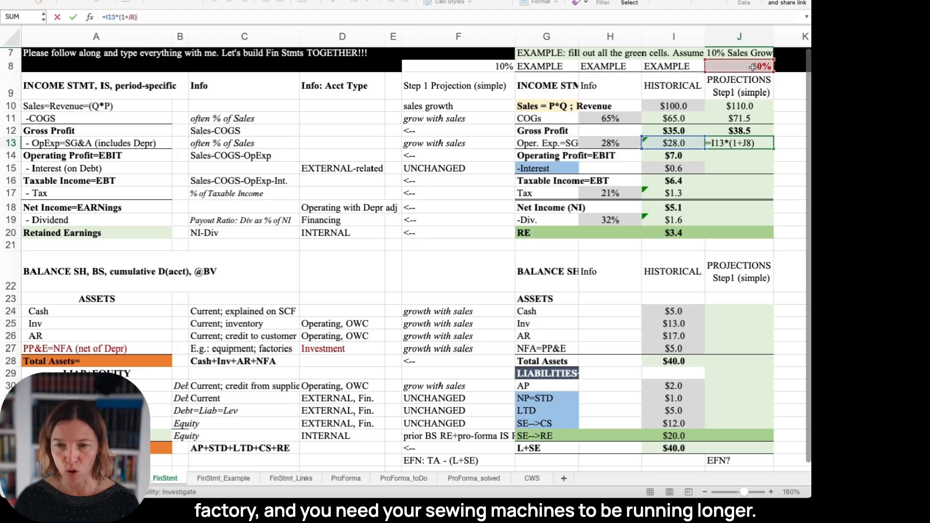
pyautogui.press('Return')
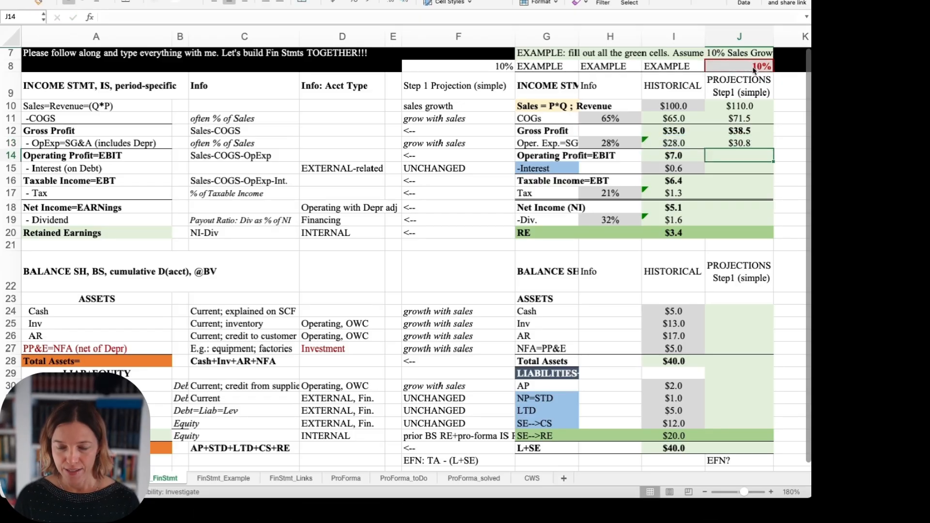
# Step: Calculate projected operating profit in J14 as gross profit minus operating expenses, using =J12-J13
pyautogui.write('=')
pyautogui.press('Up')
pyautogui.press('Up')
pyautogui.write('-')
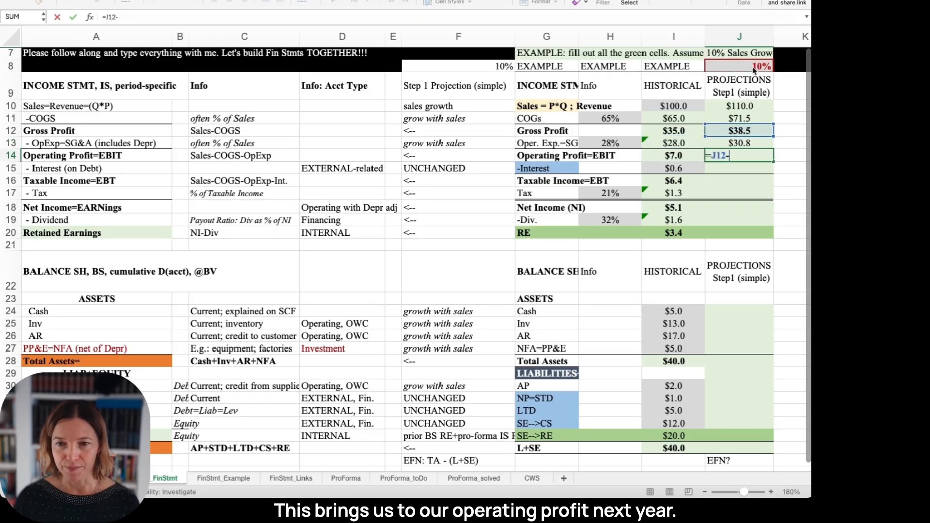
pyautogui.press('Up')
pyautogui.press('Return')
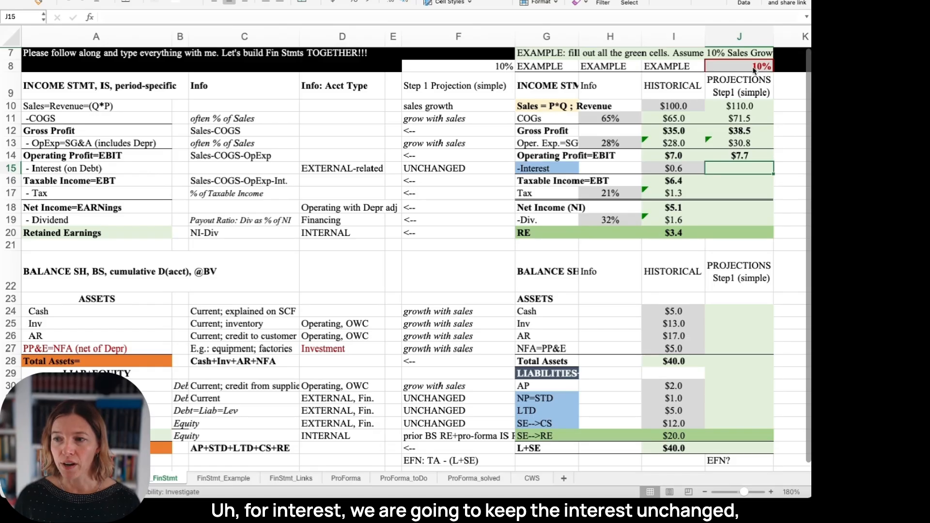
# Step: Carry the historical interest over to the projection in J15, using =I15
pyautogui.click(466, 169)
pyautogui.click(735, 164)
pyautogui.write('=')
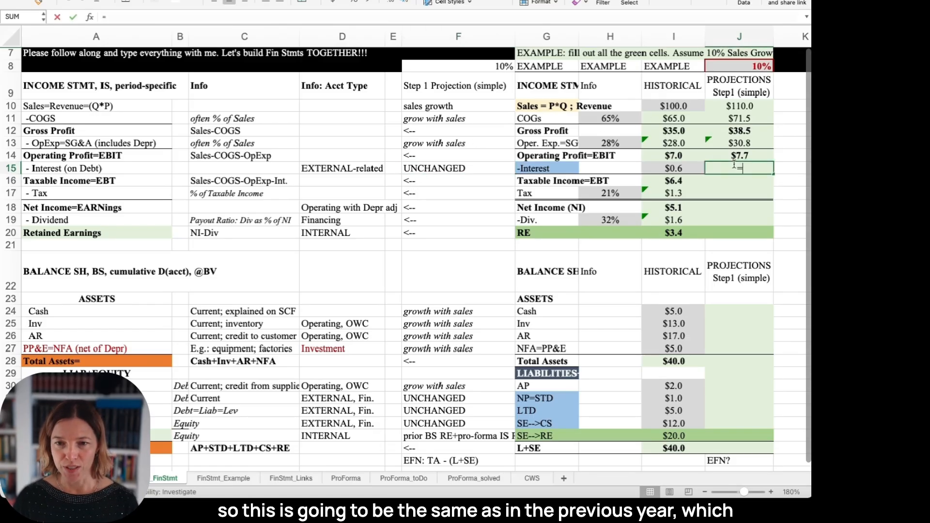
pyautogui.press('Left')
pyautogui.press('Return')
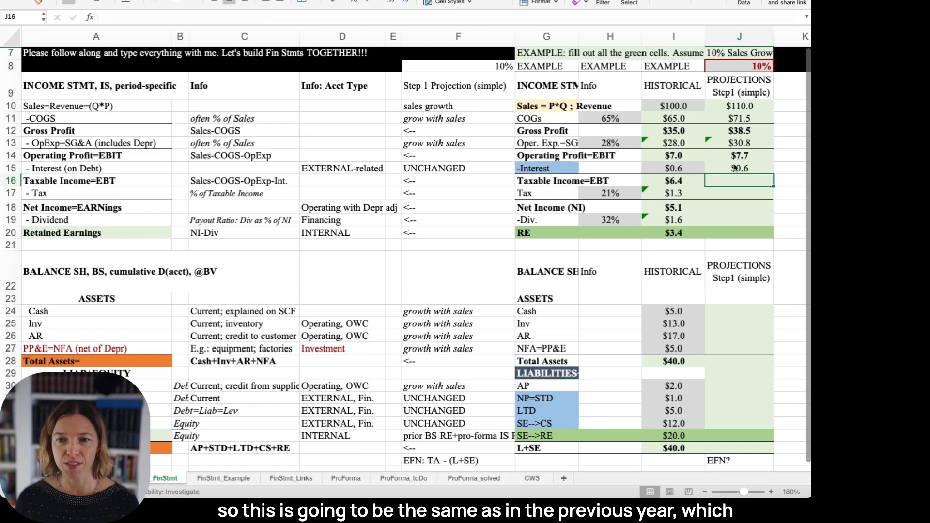
# Step: Calculate projected taxable income in J16 as operating profit minus interest, using =J14-J15
pyautogui.write('=')
pyautogui.press('Up')
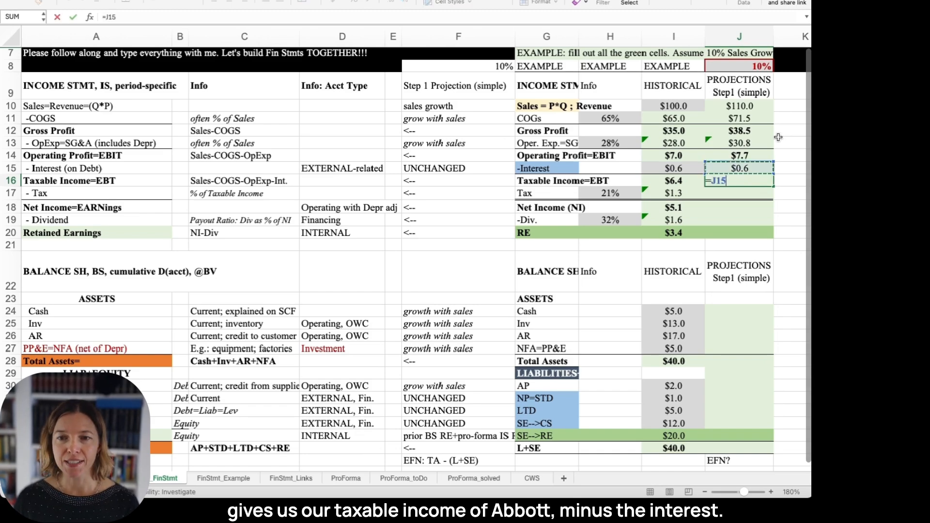
pyautogui.press('Up')
pyautogui.write('-')
pyautogui.press('Up')
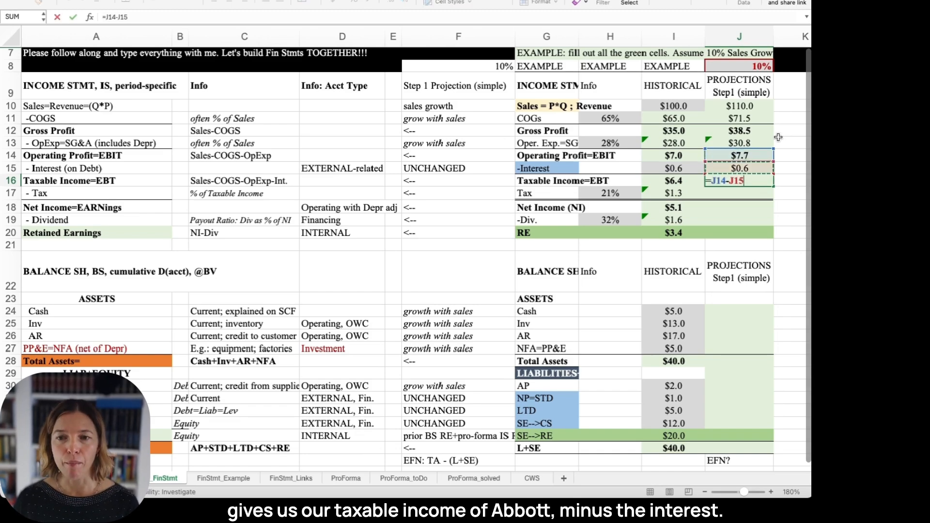
pyautogui.press('Return')
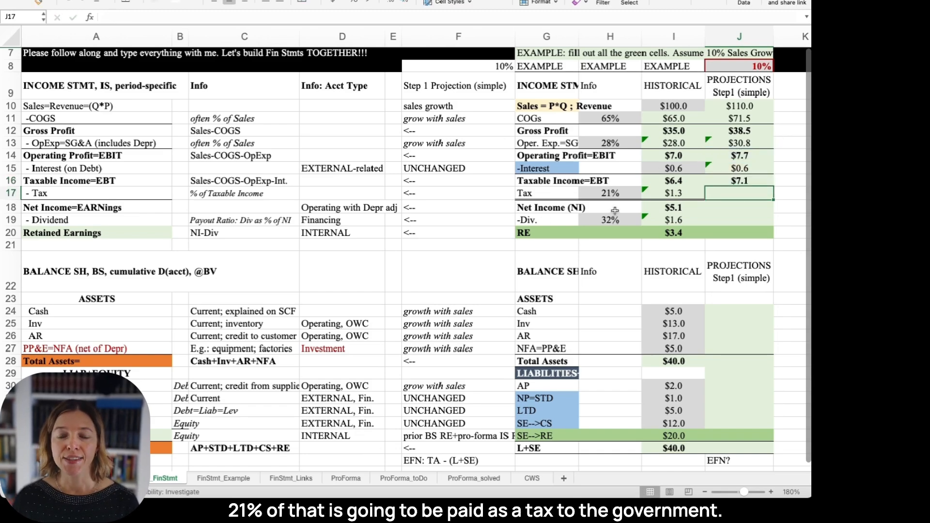
# Step: Calculate projected tax in J17 as the tax rate times projected taxable income, using =H17*J16
pyautogui.write('=')
pyautogui.click(634, 196)
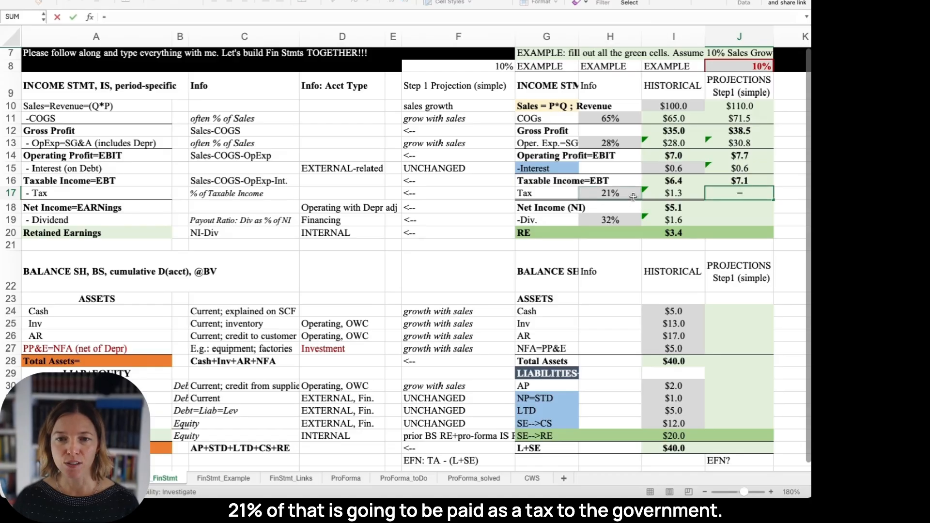
pyautogui.write('*')
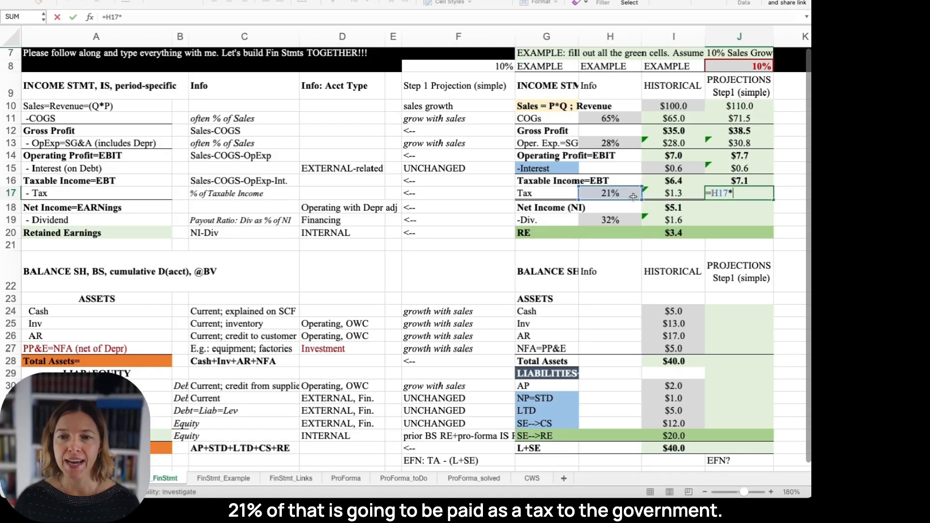
pyautogui.click(748, 181)
pyautogui.press('Return')
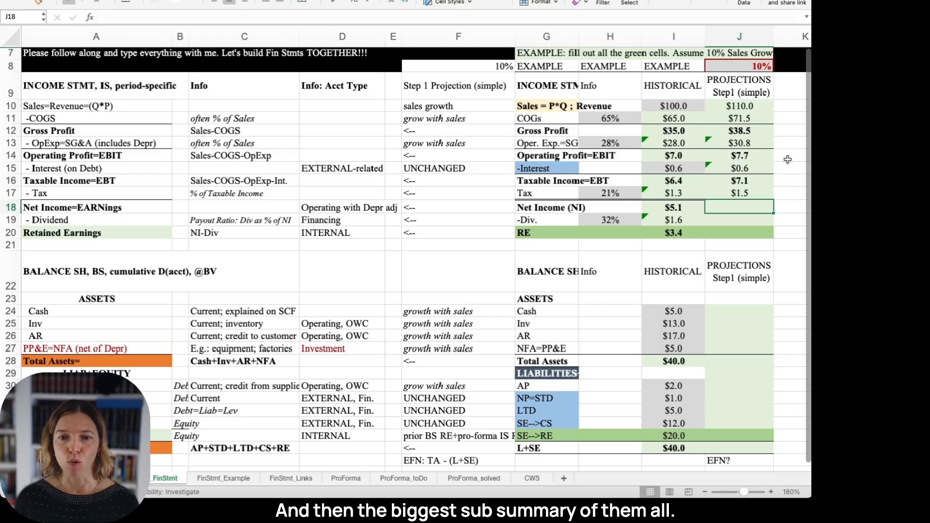
# Step: Calculate projected net income in J18 as taxable income minus tax, using =J16-J17
pyautogui.write('=')
pyautogui.press('Up')
pyautogui.press('Up')
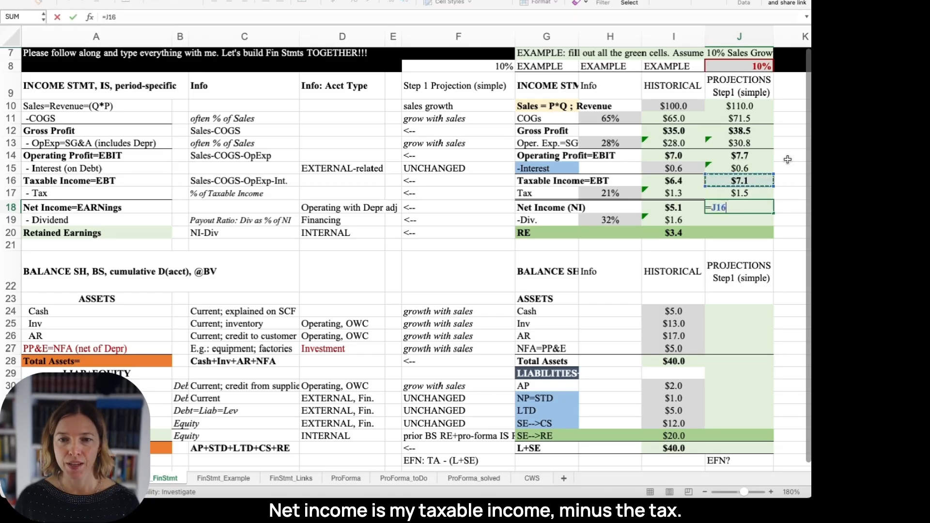
pyautogui.write('-')
pyautogui.press('Up')
pyautogui.press('Return')
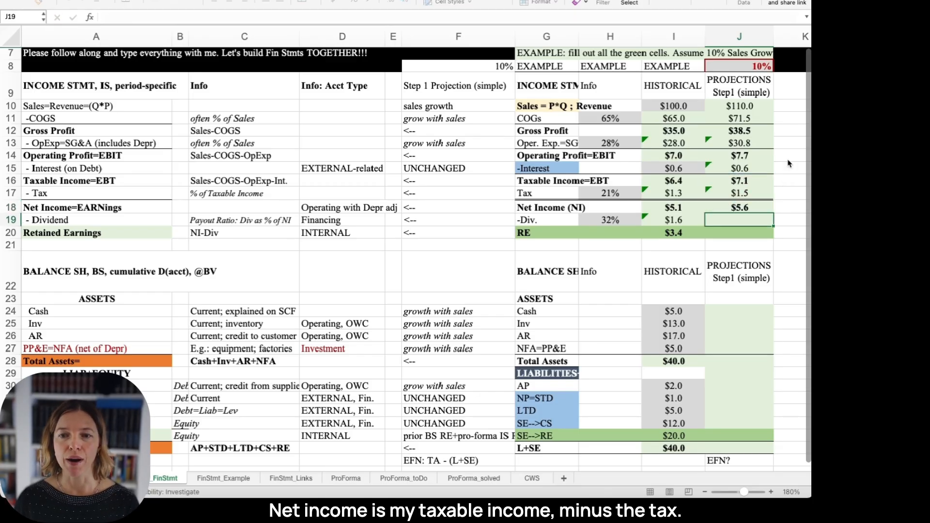
# Step: Calculate the projected dividend in J19 as the payout ratio times projected net income, using =H19*J18
pyautogui.write('=')
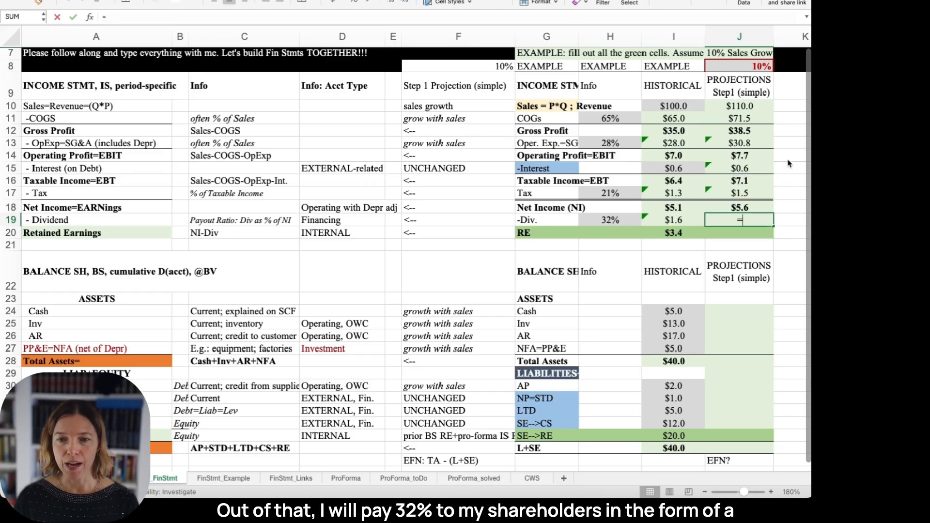
pyautogui.press('Left')
pyautogui.press('Left')
pyautogui.write('*')
pyautogui.press('Up')
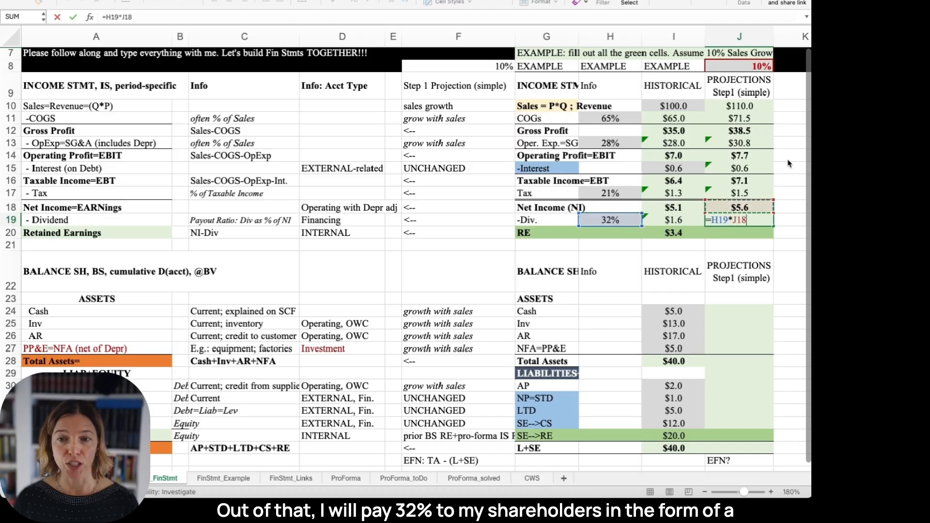
pyautogui.press('Return')
# Step: Calculate projected retained earnings in J20 as net income minus the dividend, using =J18-J19
pyautogui.write('=')
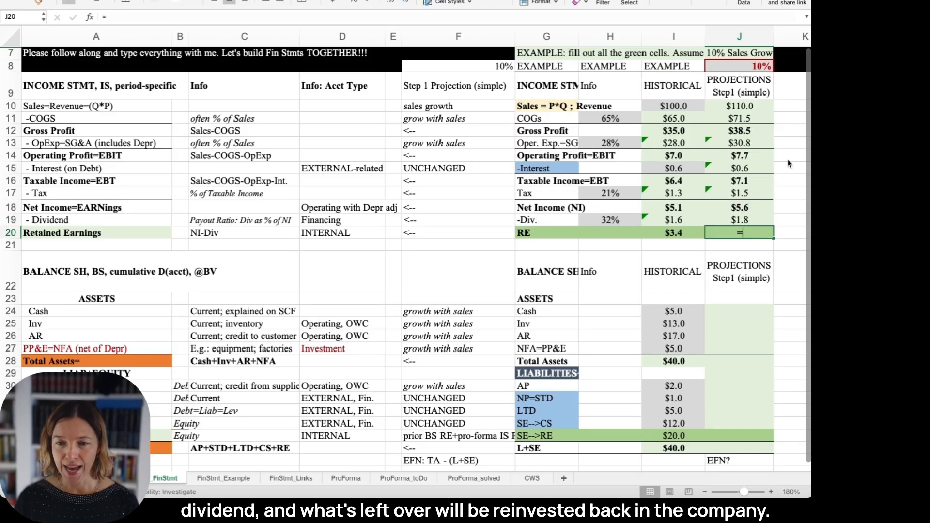
pyautogui.press('Up')
pyautogui.press('Up')
pyautogui.write('-')
pyautogui.press('Up')
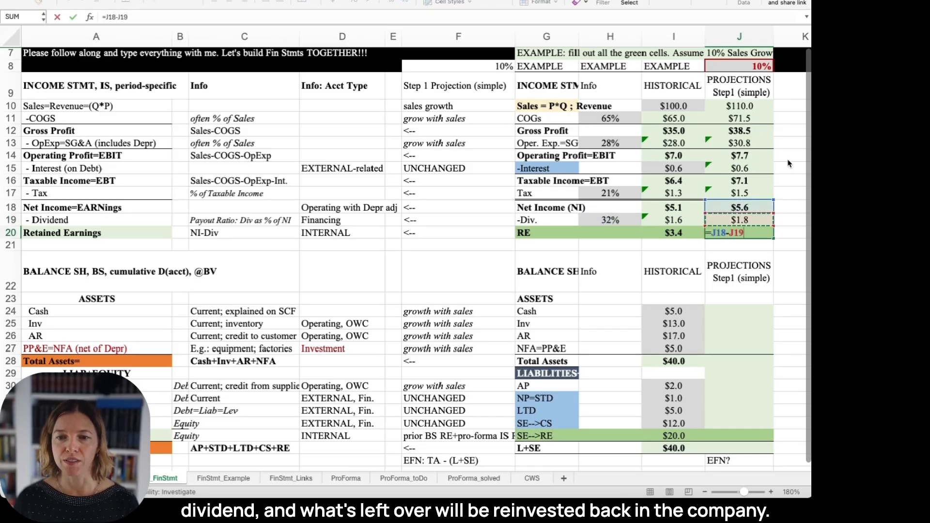
pyautogui.press('Return')
# Step: Review projected sales and retained earnings, then examine the account type and projection rule for balance sheet retained earnings in row 34
pyautogui.click(752, 104)
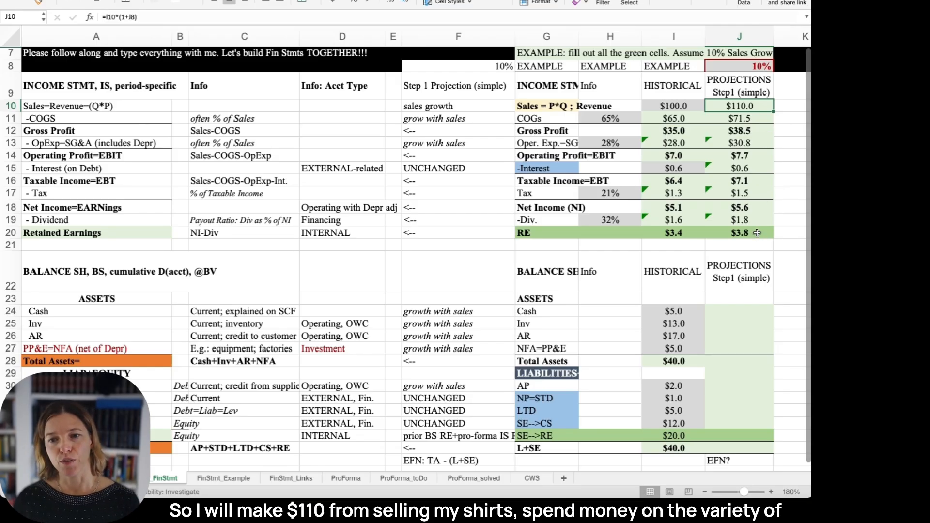
pyautogui.click(758, 235)
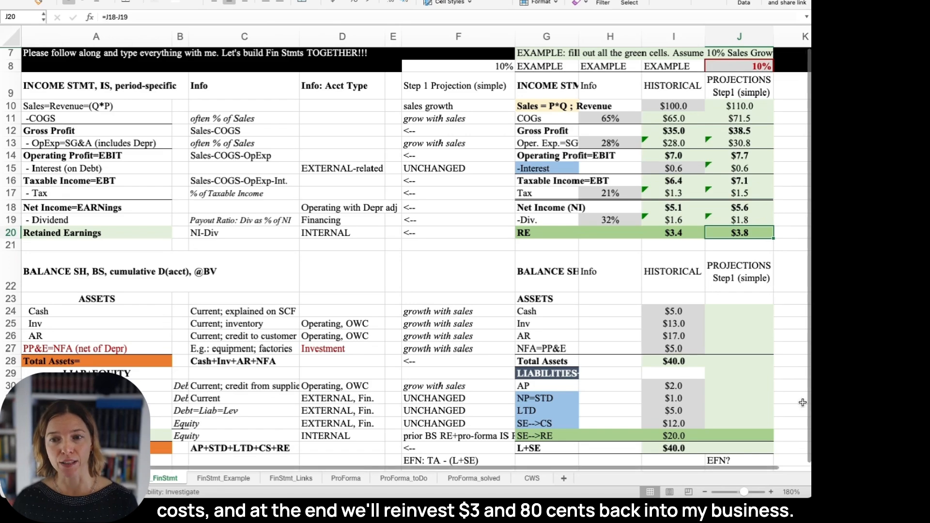
pyautogui.click(759, 39)
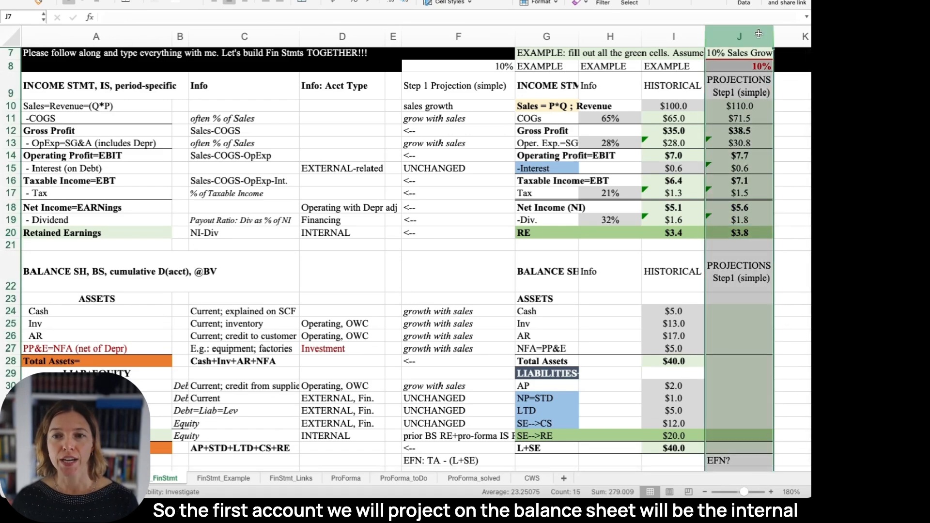
pyautogui.click(754, 234)
pyautogui.click(358, 233)
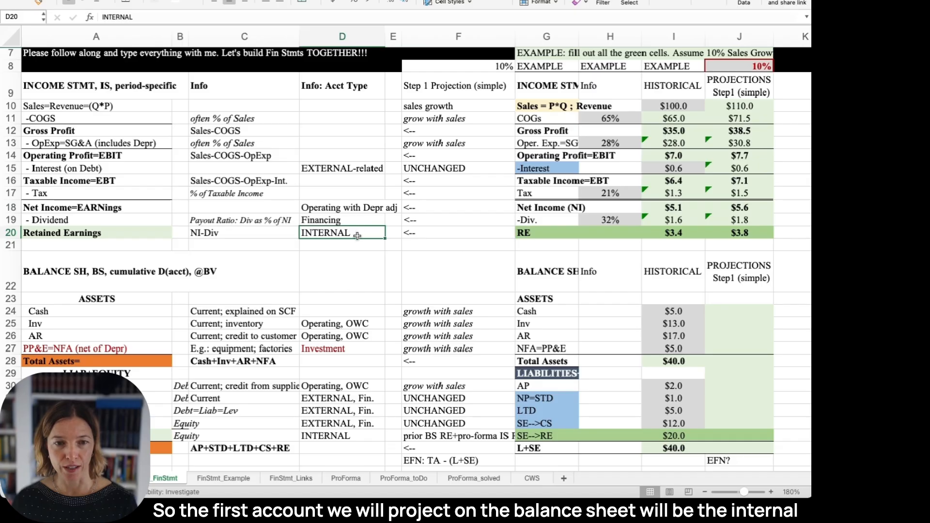
pyautogui.click(364, 434)
pyautogui.click(756, 229)
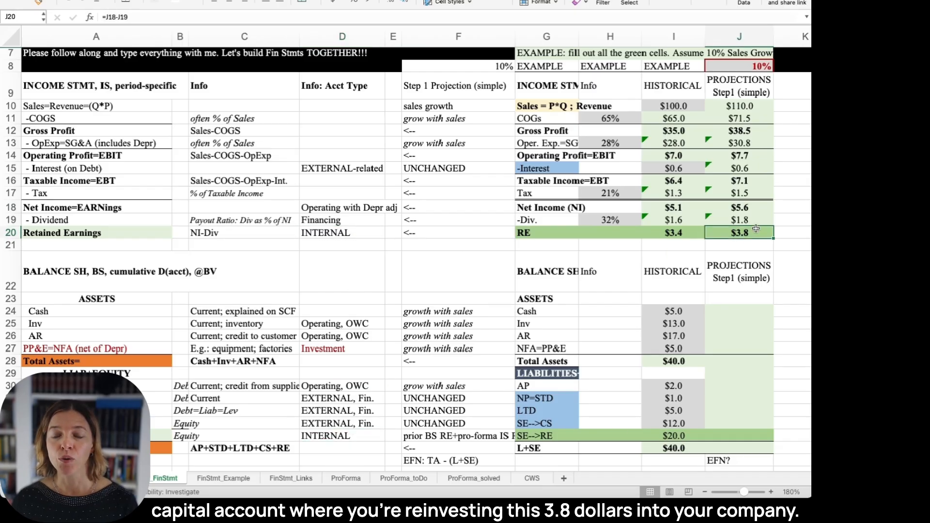
pyautogui.click(741, 433)
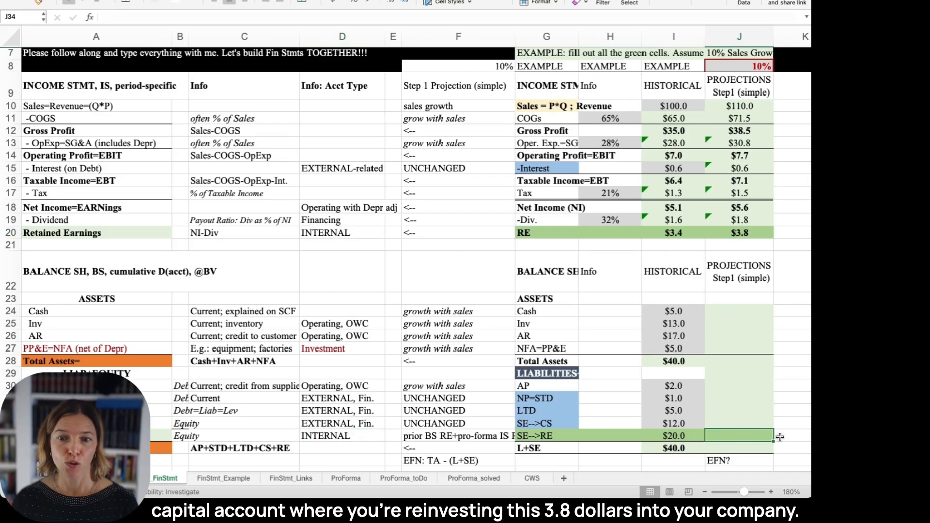
pyautogui.press('Left')
pyautogui.press('Left')
pyautogui.press('Left')
pyautogui.press('Left')
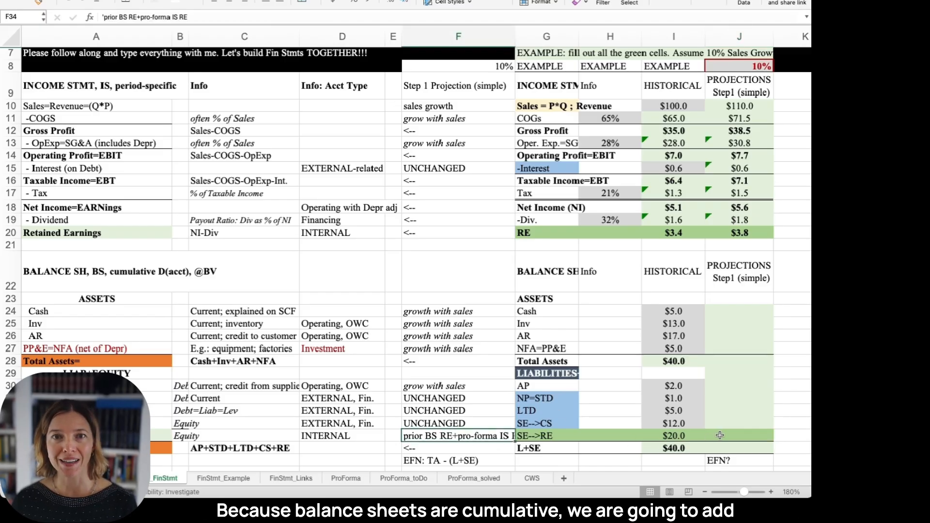
# Step: Project balance sheet retained earnings in J34 as the historical balance plus projected income statement retained earnings, using =I34+J20
pyautogui.click(754, 437)
pyautogui.write('=')
pyautogui.press('Left')
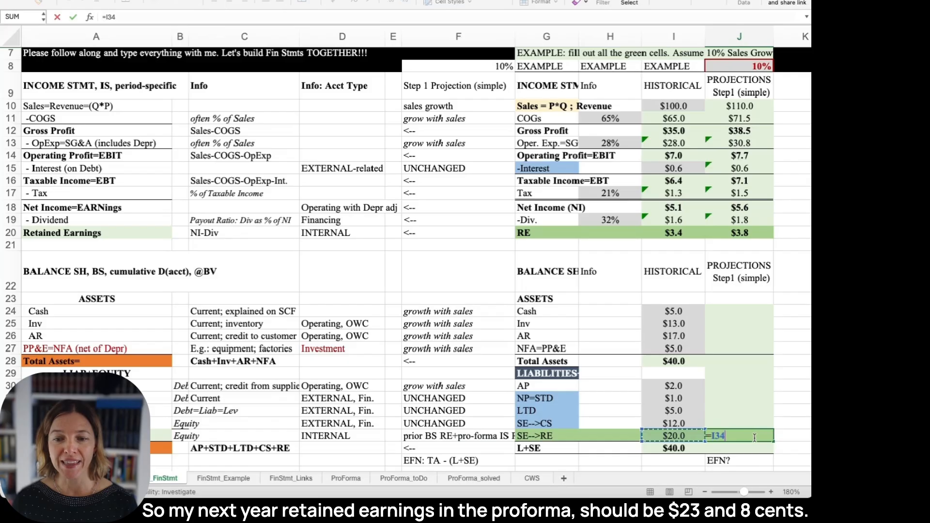
pyautogui.write('+')
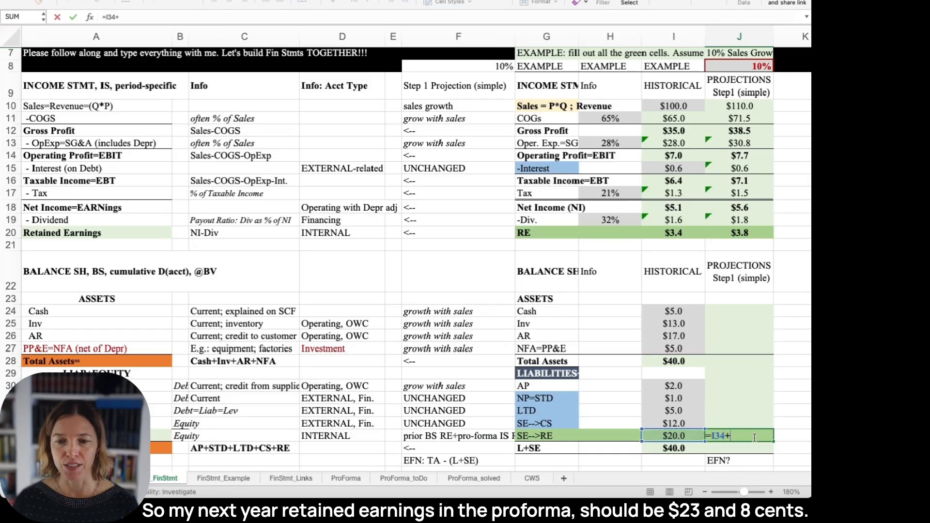
pyautogui.click(770, 234)
pyautogui.press('Return')
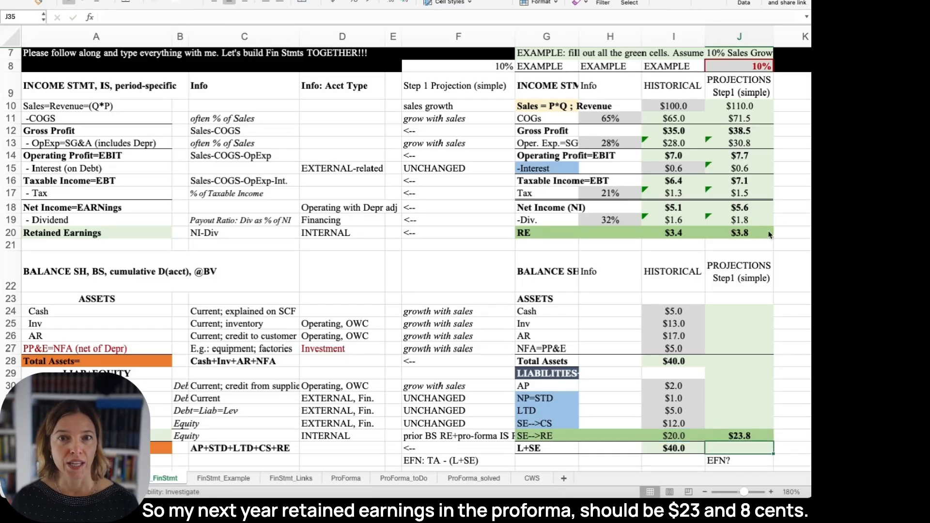
pyautogui.press('Up')
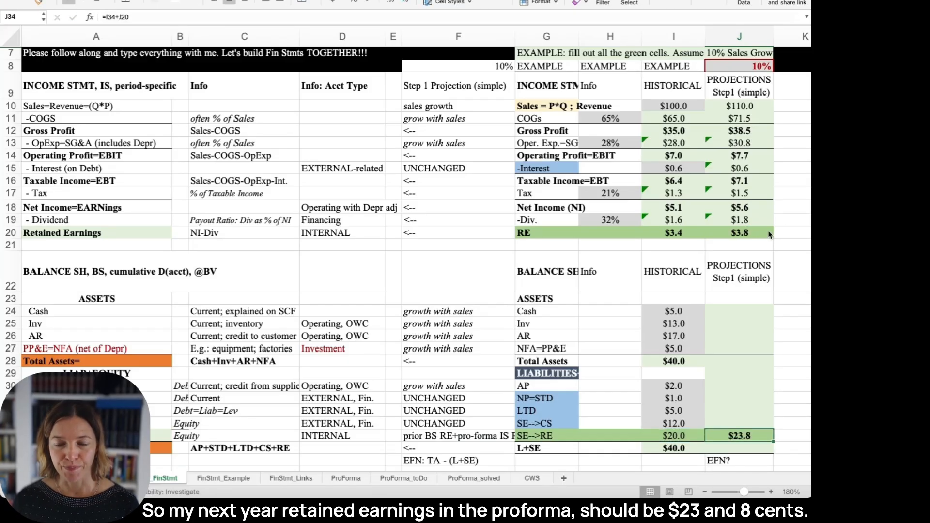
# Step: Carry the historical common stock (SE-->CS) over to the projection in J33, using =I33
pyautogui.moveTo(754, 310); pyautogui.dragTo(746, 348)
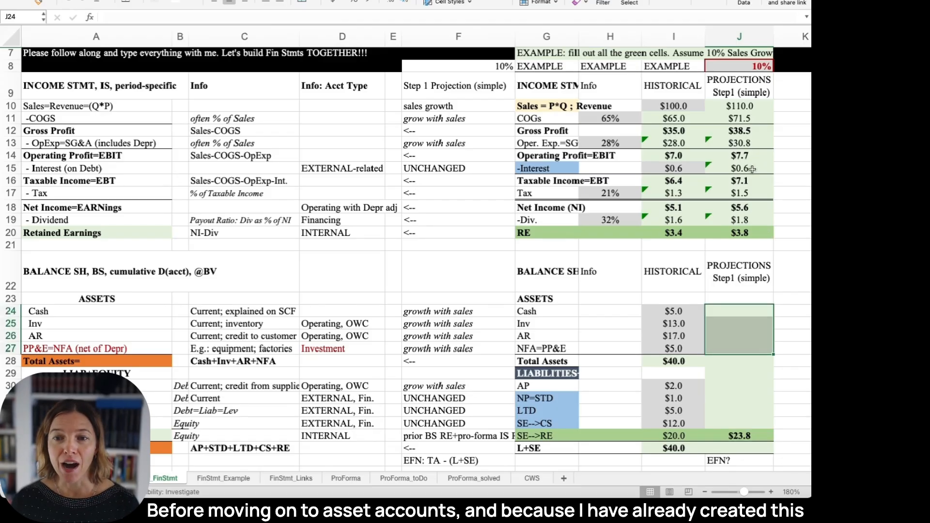
pyautogui.moveTo(753, 167); pyautogui.dragTo(538, 168)
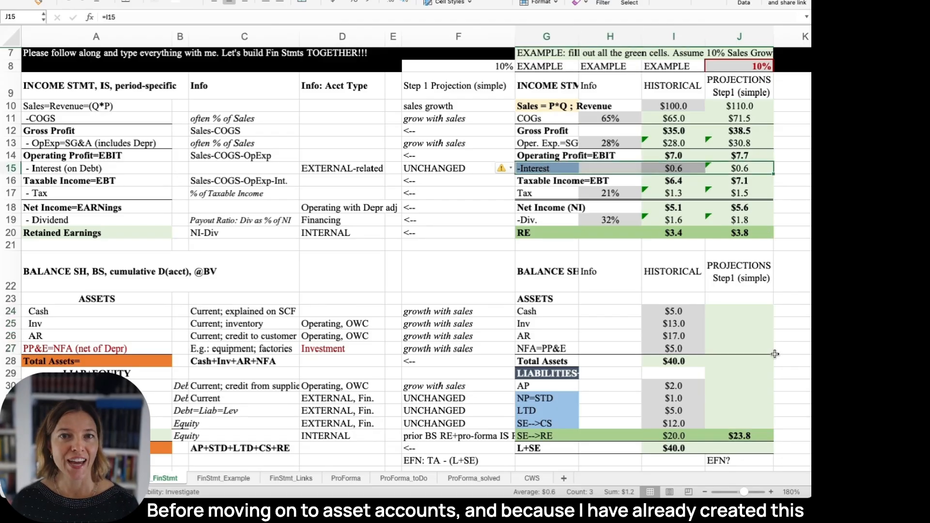
pyautogui.doubleClick(470, 167)
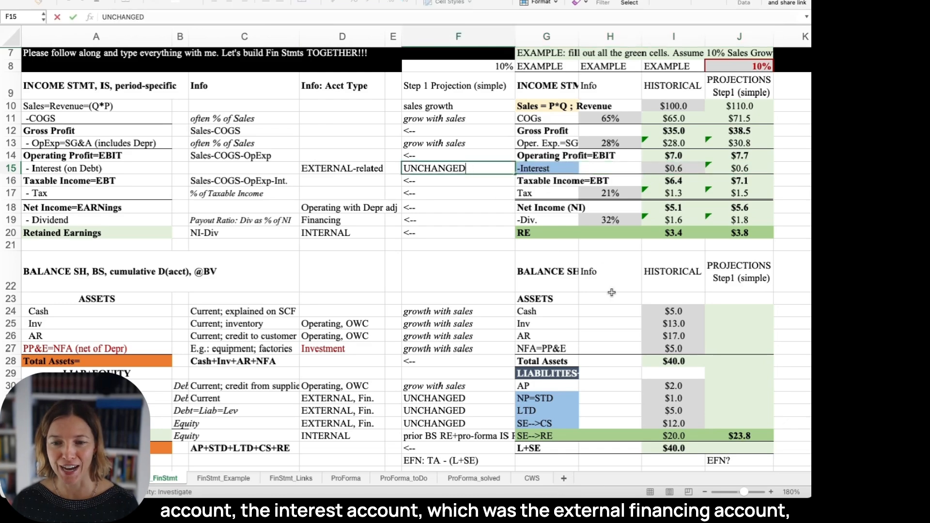
pyautogui.press('Escape')
pyautogui.moveTo(449, 398); pyautogui.dragTo(756, 402)
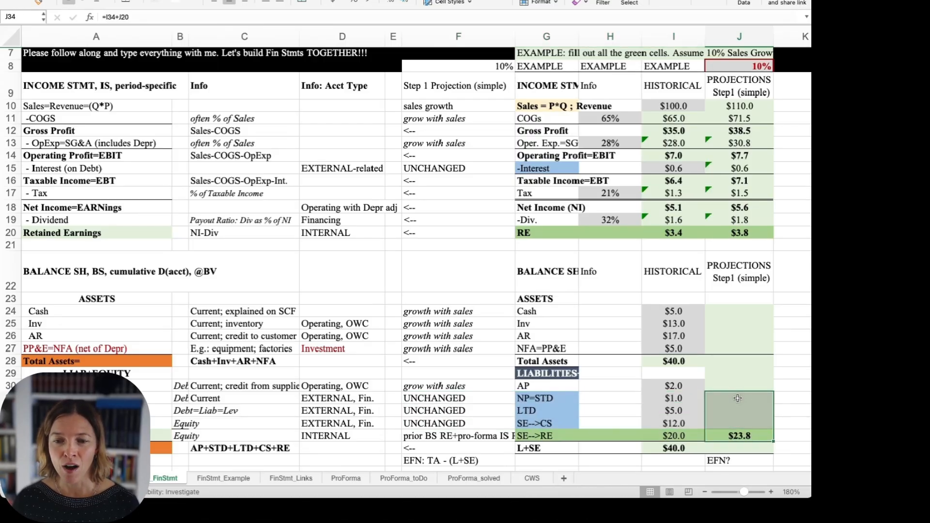
pyautogui.click(740, 426)
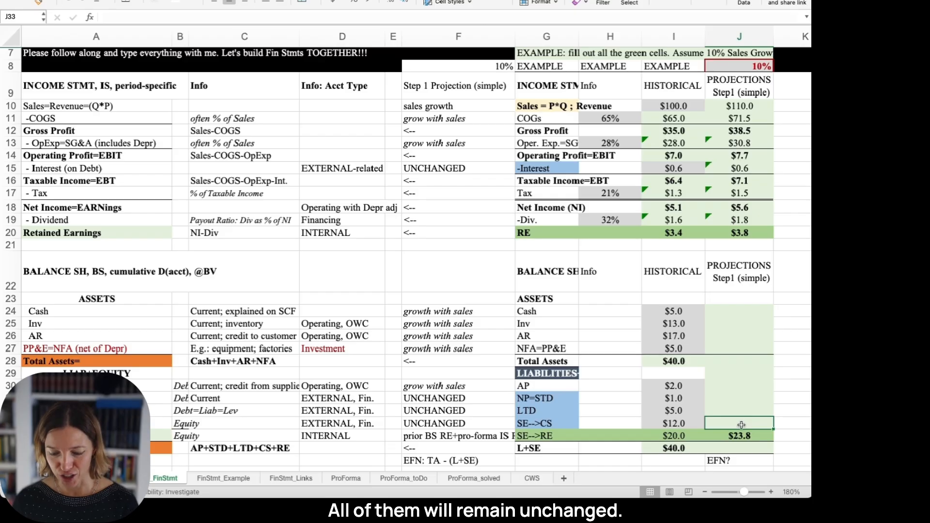
pyautogui.write('=')
pyautogui.click(674, 425)
pyautogui.press('Return')
# Step: Carry the historical long-term and short-term debt over to the projections, using =I32 in J32 and =I31 in J31
pyautogui.click(710, 412)
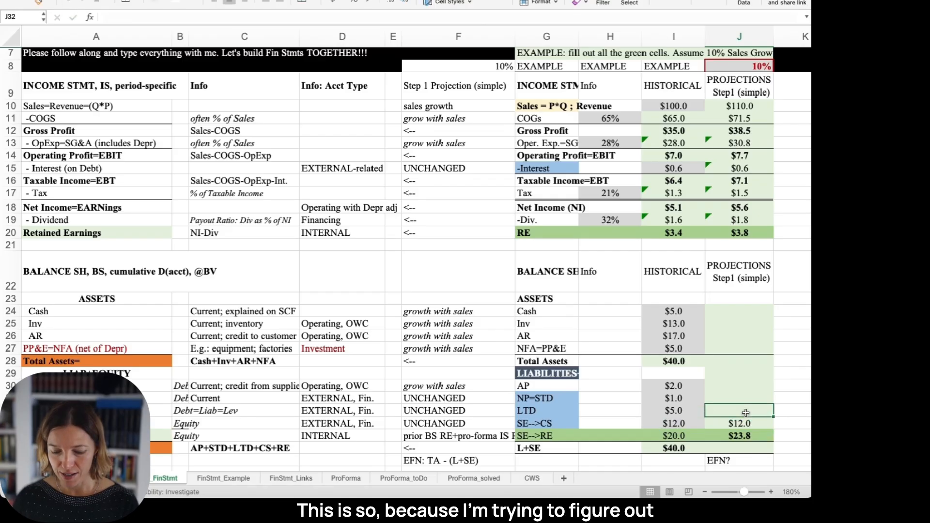
pyautogui.write('=')
pyautogui.click(683, 411)
pyautogui.press('Return')
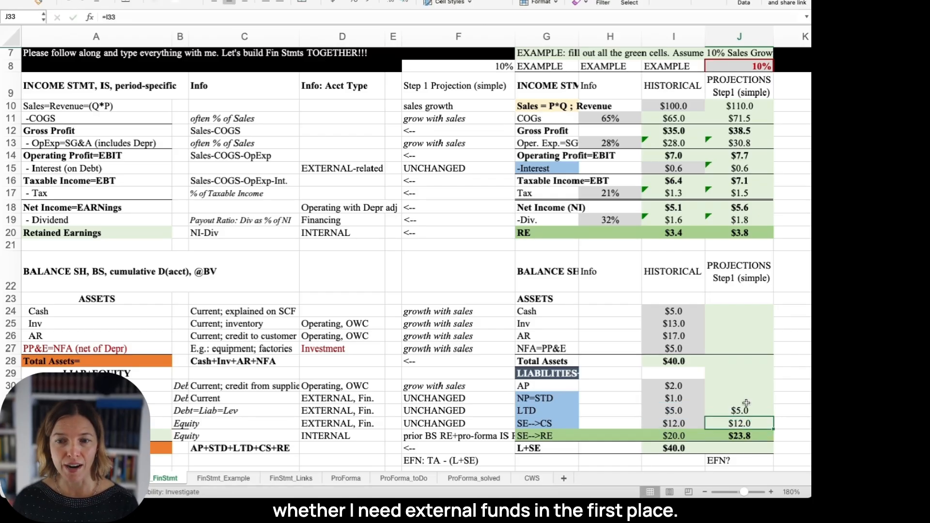
pyautogui.click(746, 402)
pyautogui.write('=')
pyautogui.click(679, 399)
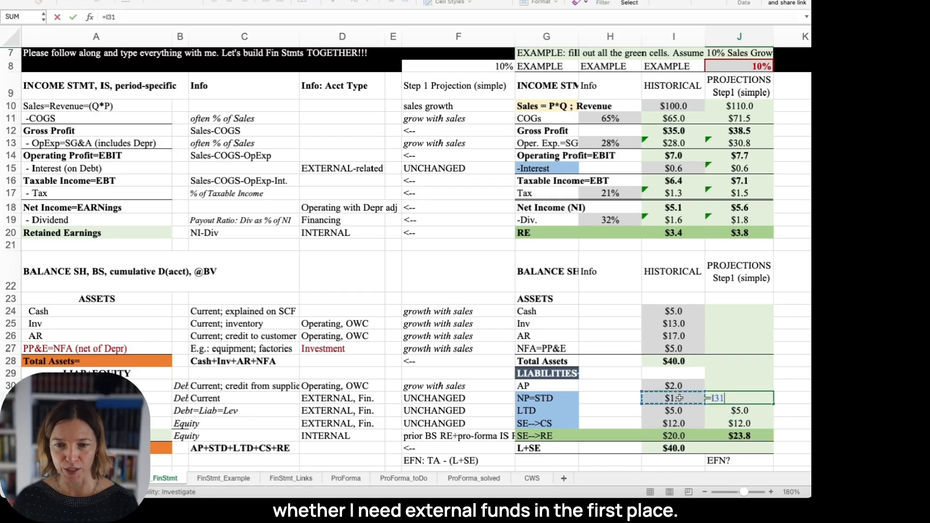
pyautogui.press('Return')
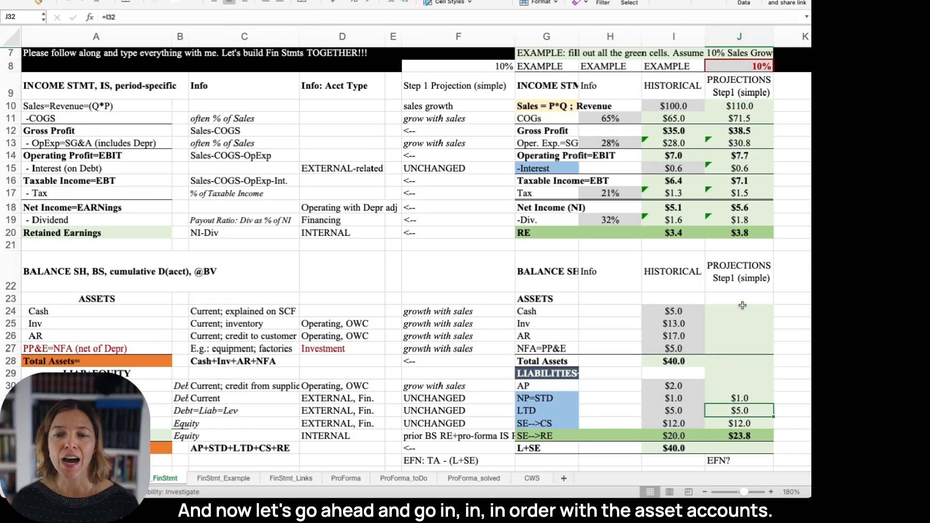
# Step: Check the asset accounts' growth rule, then project cash in J24 to grow with sales, using =I24*(1+J8)
pyautogui.moveTo(741, 309); pyautogui.dragTo(745, 347)
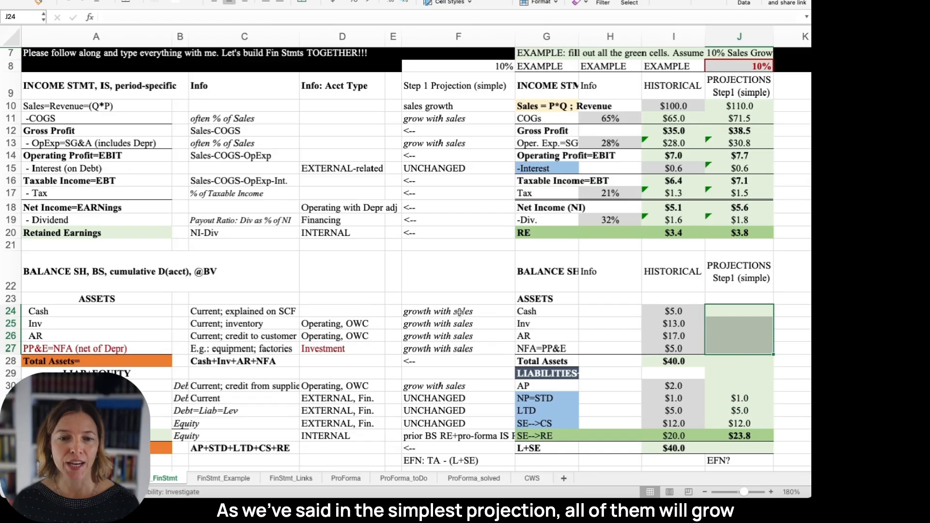
pyautogui.moveTo(458, 311); pyautogui.dragTo(460, 357)
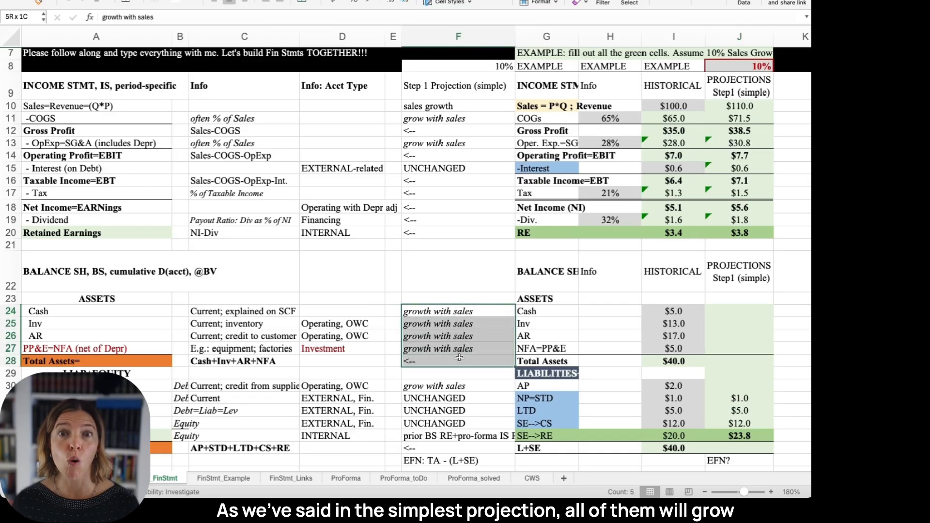
pyautogui.click(740, 311)
pyautogui.write('=')
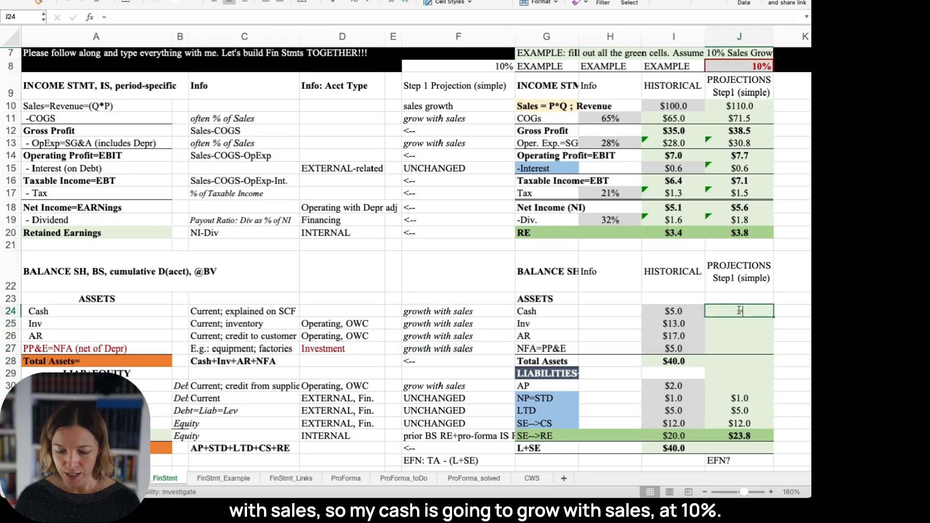
pyautogui.press('Left')
pyautogui.write('*')
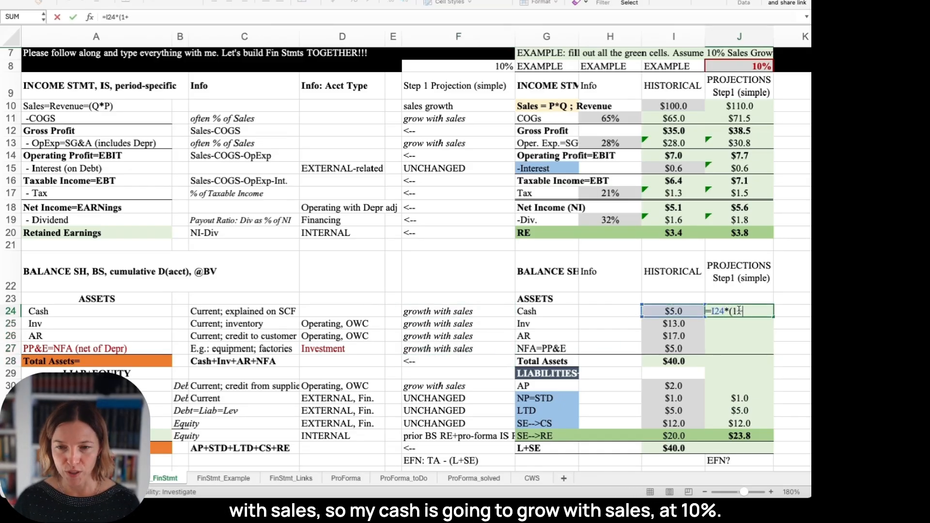
pyautogui.write('(1+')
pyautogui.click(741, 63)
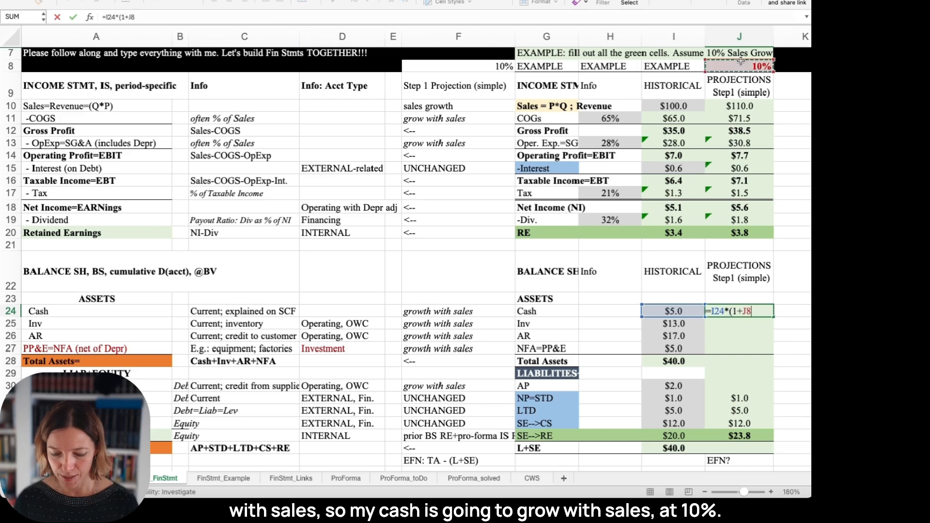
pyautogui.press('Return')
# Step: Project inventory in J25 by growing the historical balance at the sales growth rate, using =I25*(1+J8)
pyautogui.write('=')
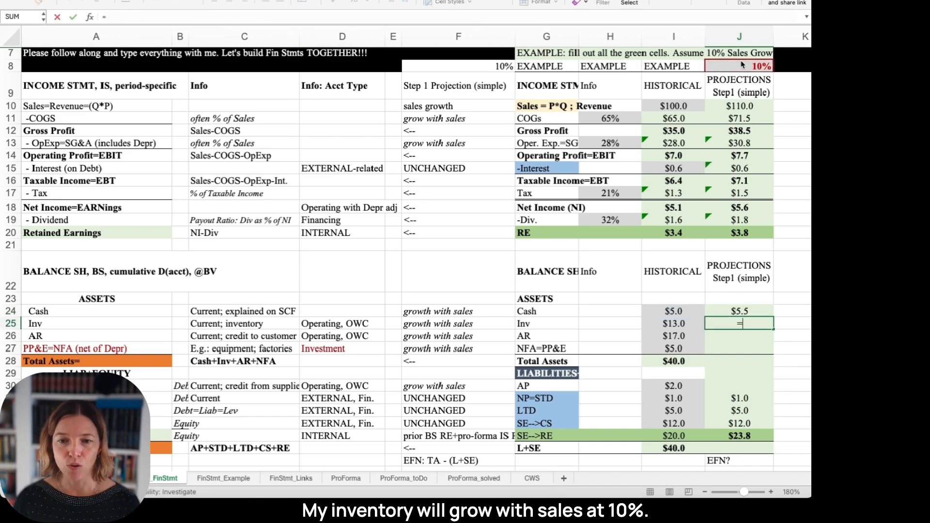
pyautogui.press('Left')
pyautogui.write('*(1+')
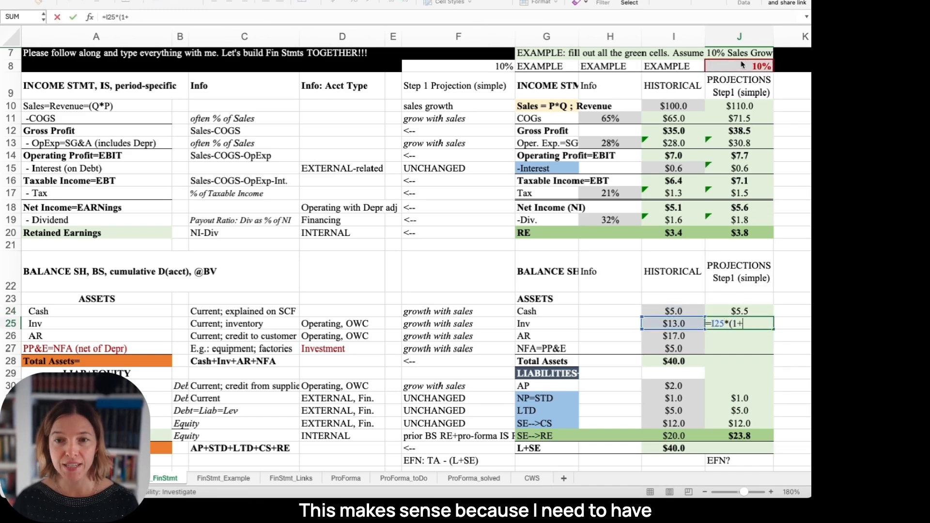
pyautogui.click(743, 65)
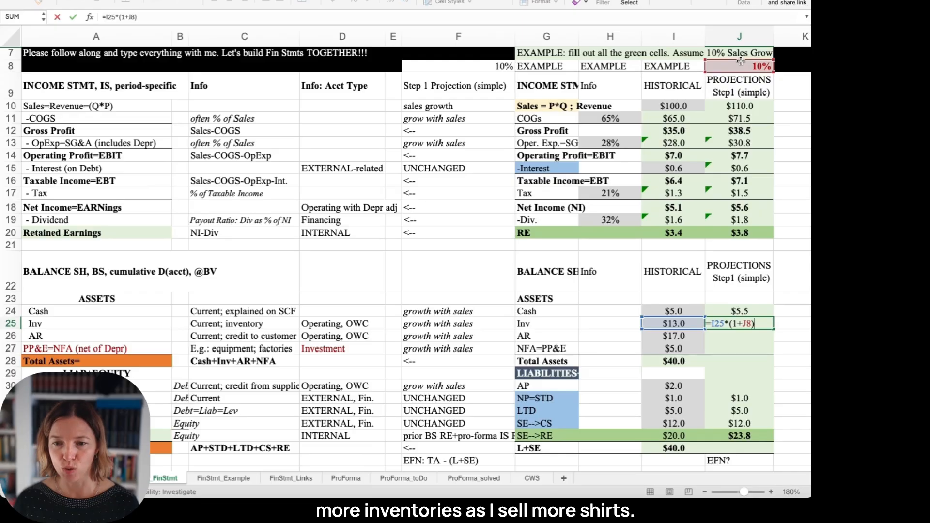
pyautogui.press('Return')
# Step: Project accounts receivable in J26 to grow with sales, using =I26*(1+J8)
pyautogui.write('=')
pyautogui.press('Left')
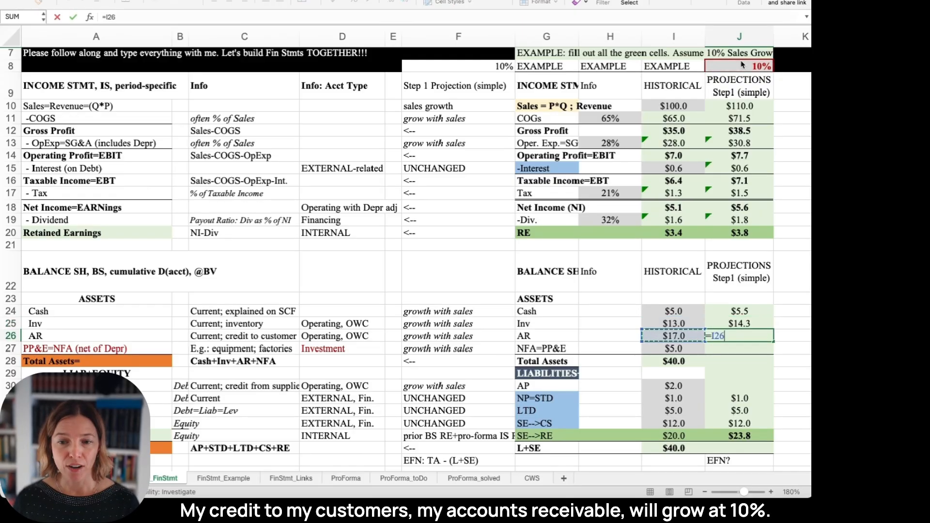
pyautogui.write('*')
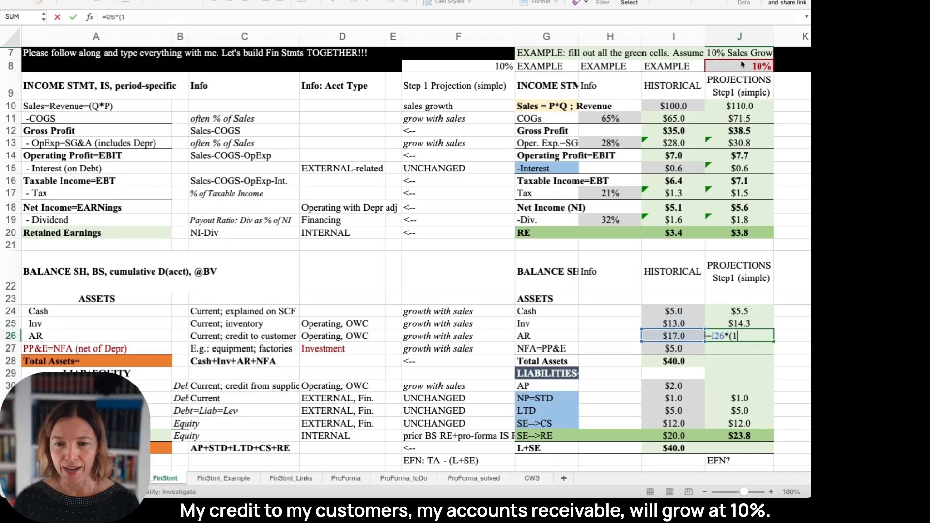
pyautogui.write('(1+')
pyautogui.click(747, 66)
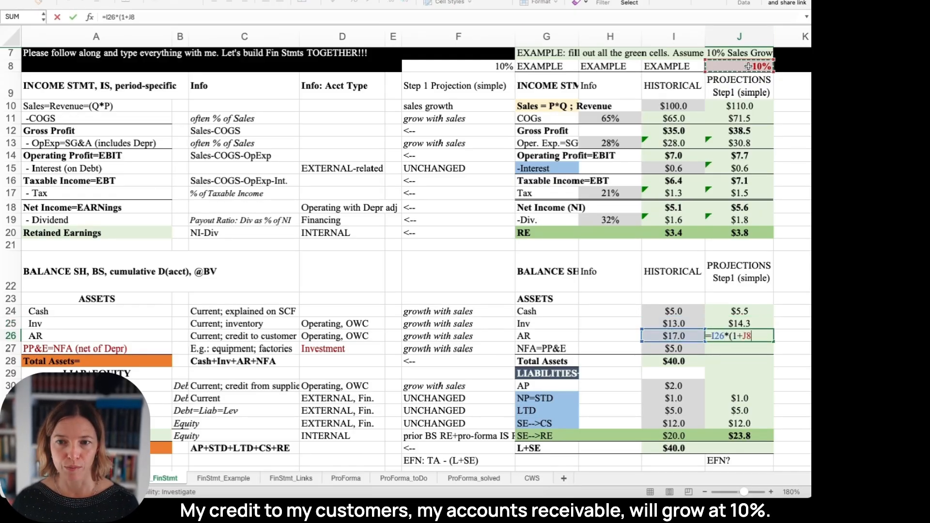
pyautogui.write(')')
pyautogui.press('Return')
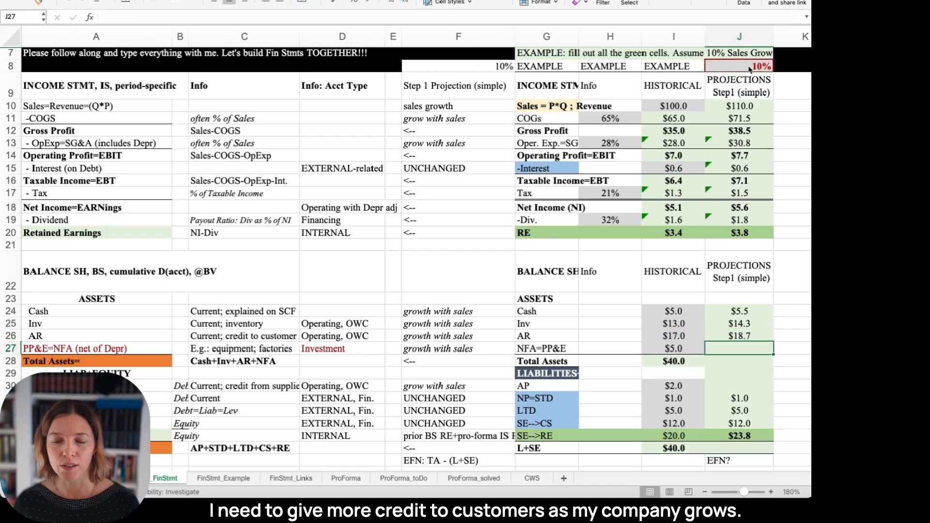
# Step: Project net fixed assets (NFA=PP&E) in J27 to grow with sales, using =I27*(1+J8)
pyautogui.write('=')
pyautogui.press('Left')
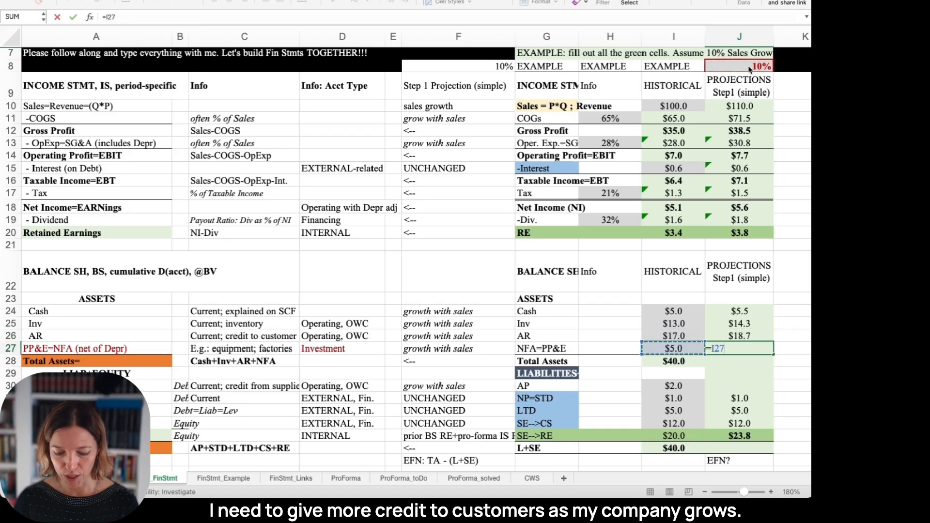
pyautogui.write('*')
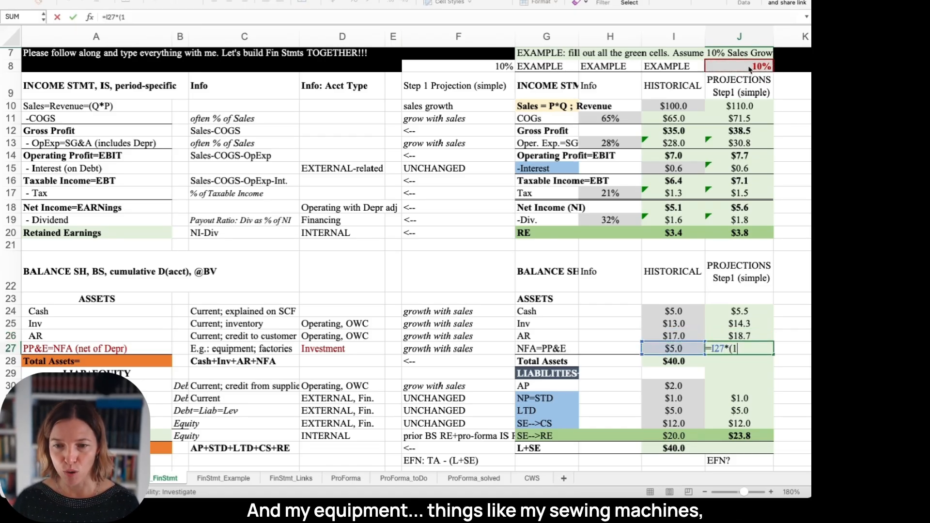
pyautogui.write('(1+')
pyautogui.click(742, 63)
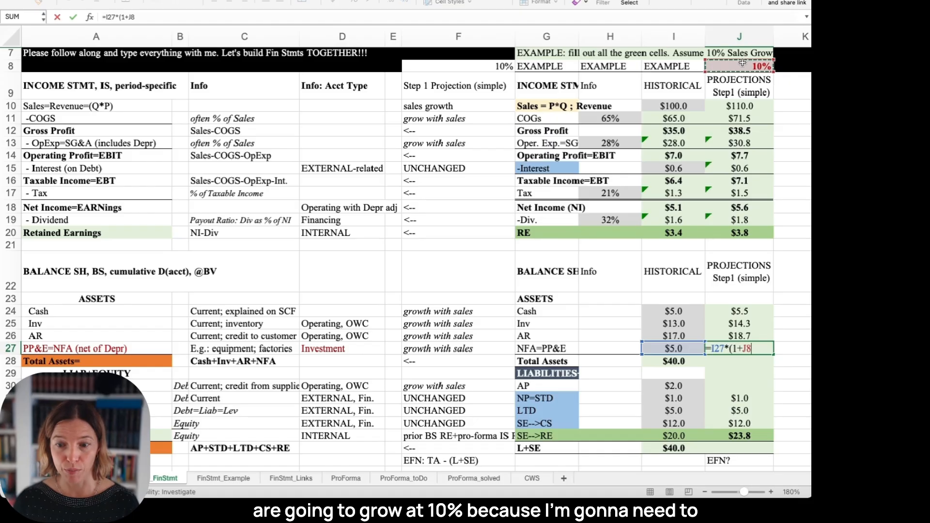
pyautogui.write(')')
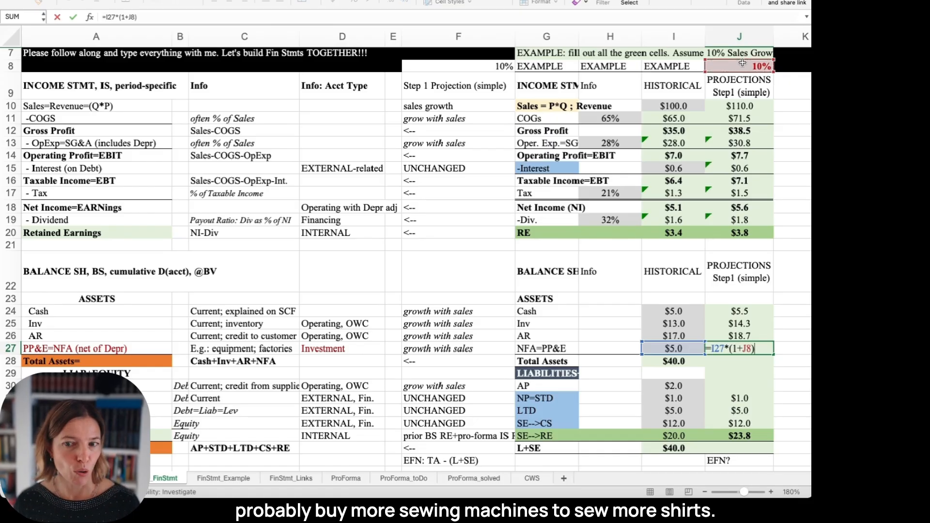
pyautogui.press('Return')
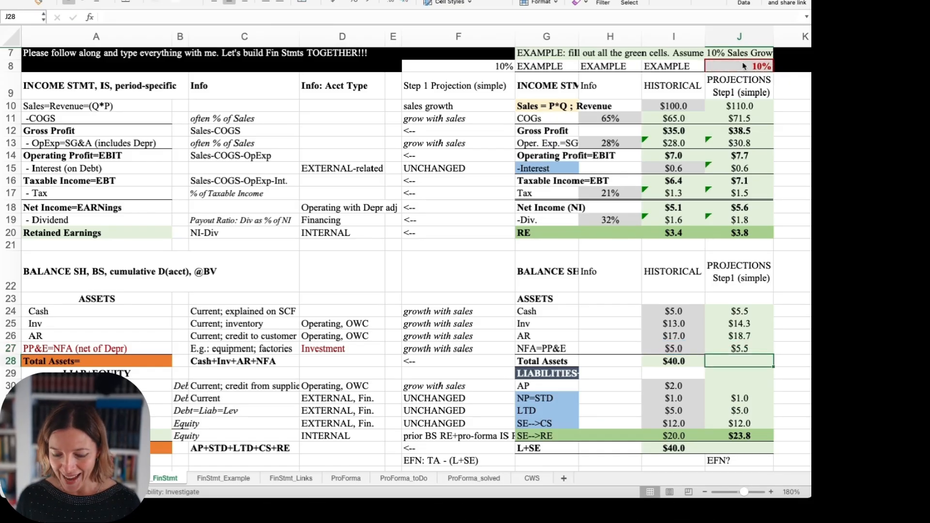
# Step: Total the projected assets in J28 by summing cash through net fixed assets, using =SUM(J24:J27)
pyautogui.write('=sum(')
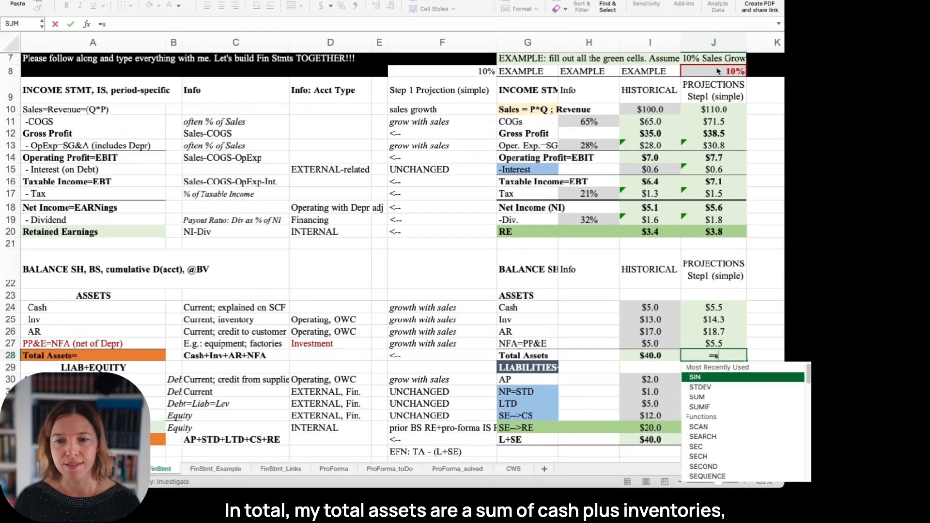
pyautogui.press('Up')
pyautogui.hotkey('shift', 'Up')
pyautogui.hotkey('shift', 'Up')
pyautogui.hotkey('shift', 'Up')
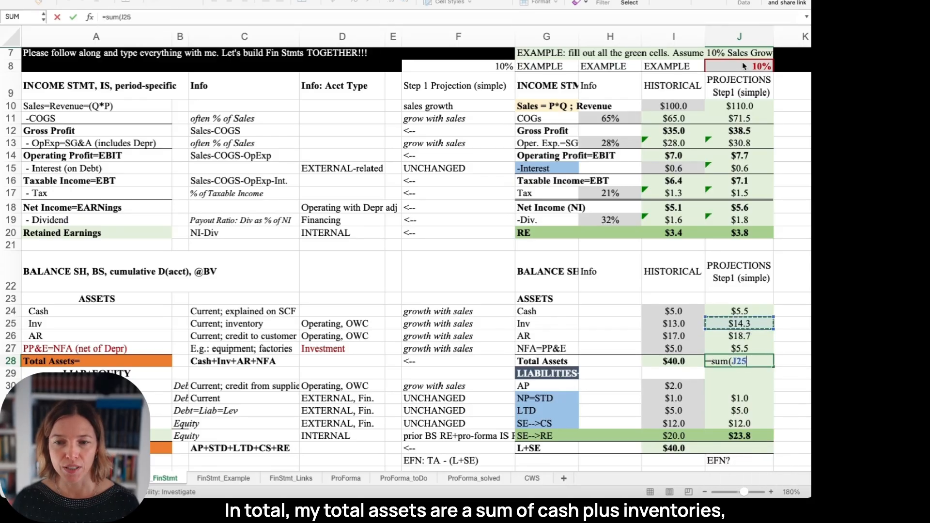
pyautogui.press('Return')
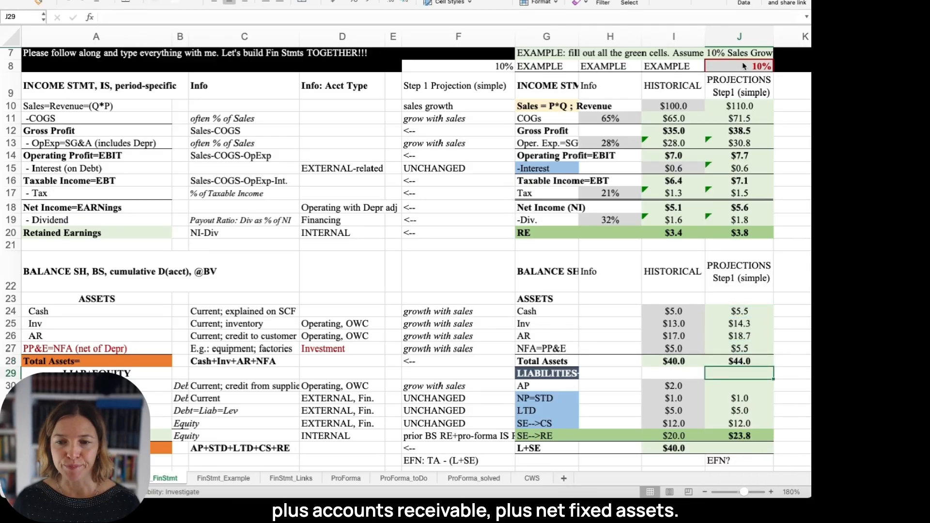
# Step: Compare historical with projected total assets in row 28, and relate the projected asset accounts to projected sales and the growth rate
pyautogui.press('Up')
pyautogui.hotkey('shift', 'Left')
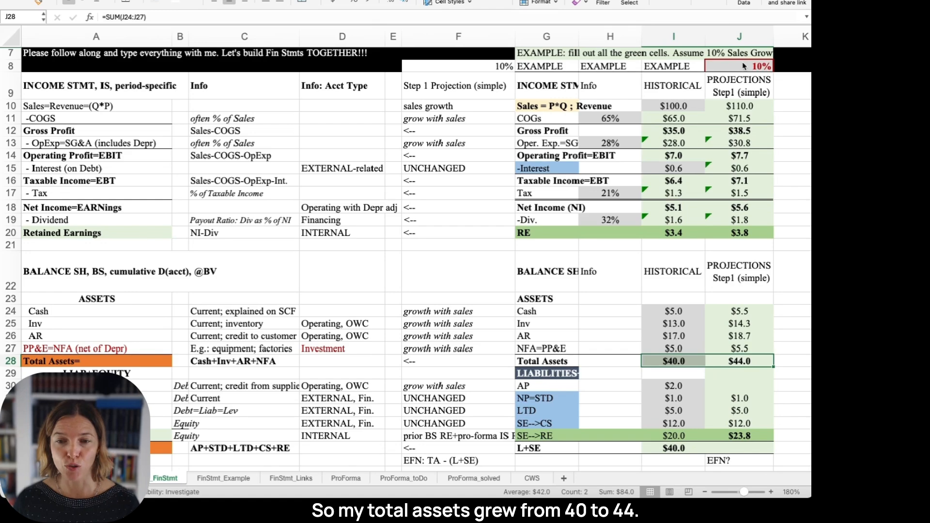
pyautogui.hscroll(3, 744, 66)
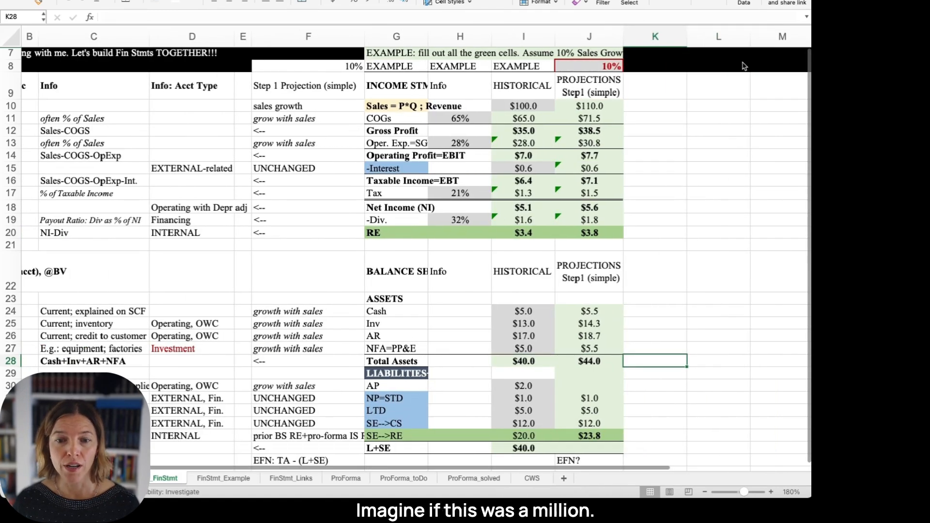
pyautogui.press('Left')
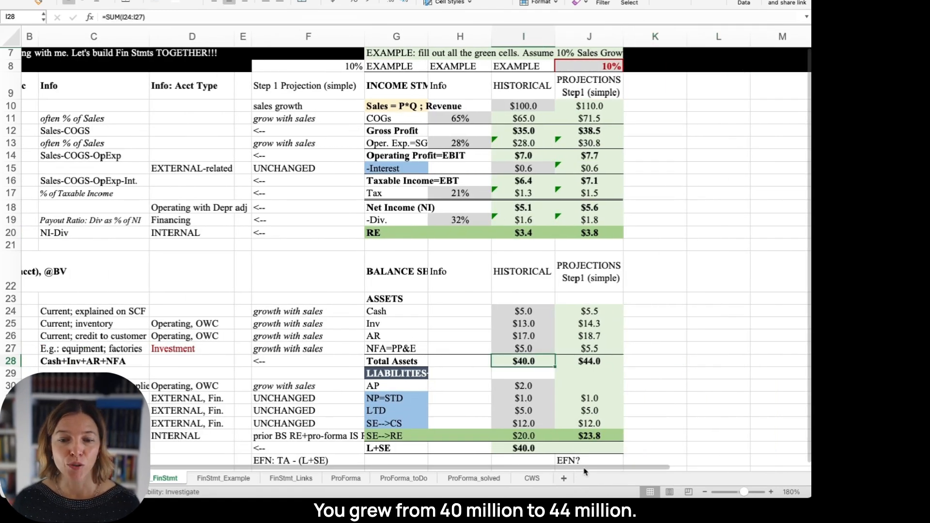
pyautogui.hscroll(-3, 531, 474)
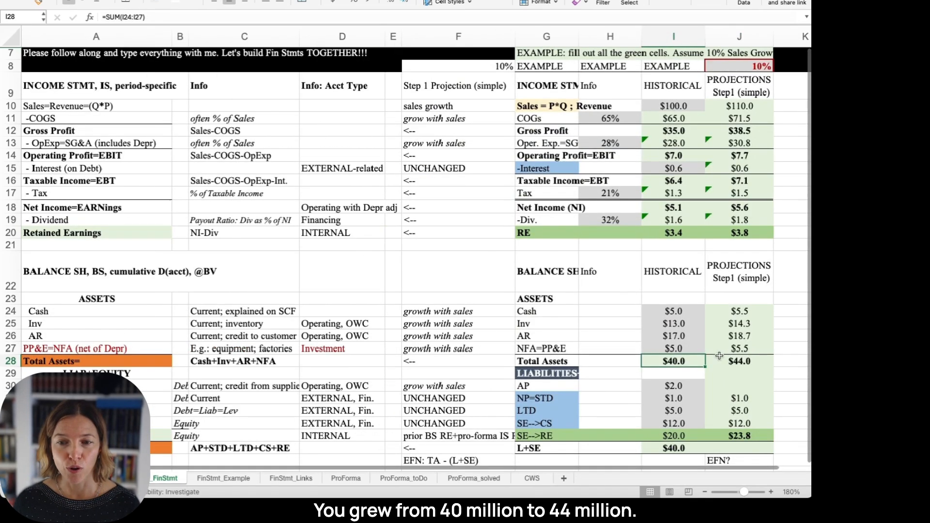
pyautogui.moveTo(751, 359); pyautogui.dragTo(738, 310)
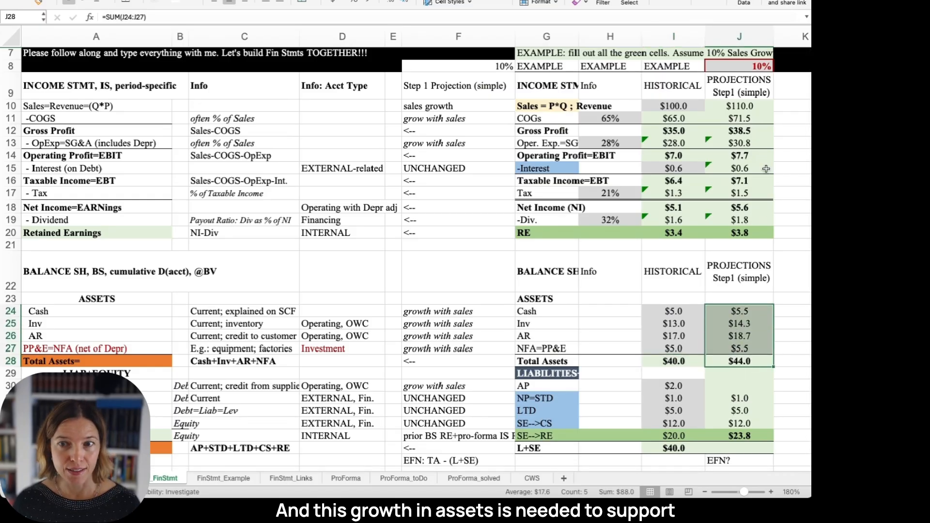
pyautogui.moveTo(746, 106); pyautogui.dragTo(756, 66)
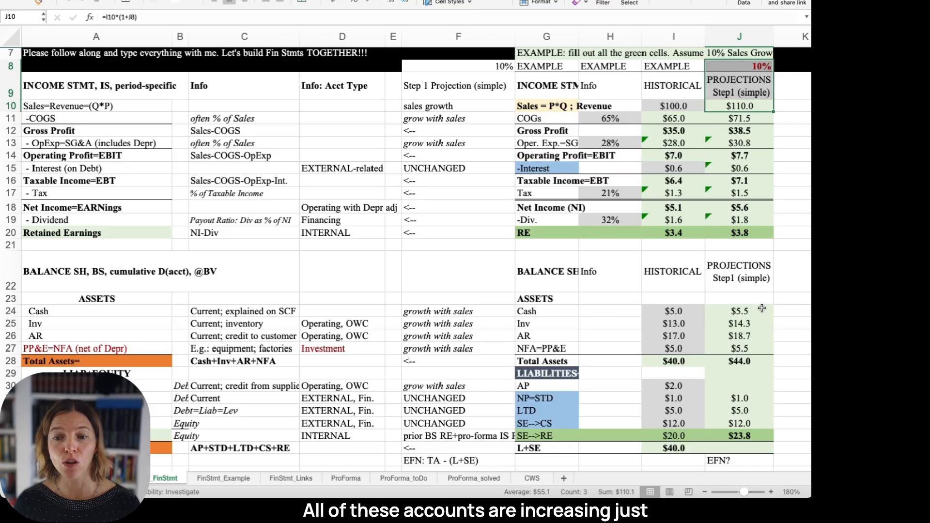
pyautogui.moveTo(764, 311); pyautogui.dragTo(758, 364)
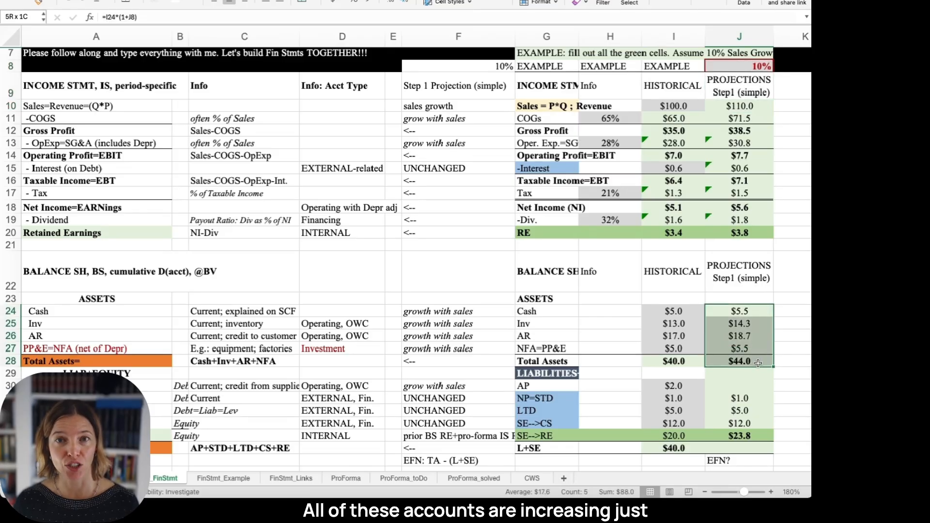
pyautogui.click(762, 107)
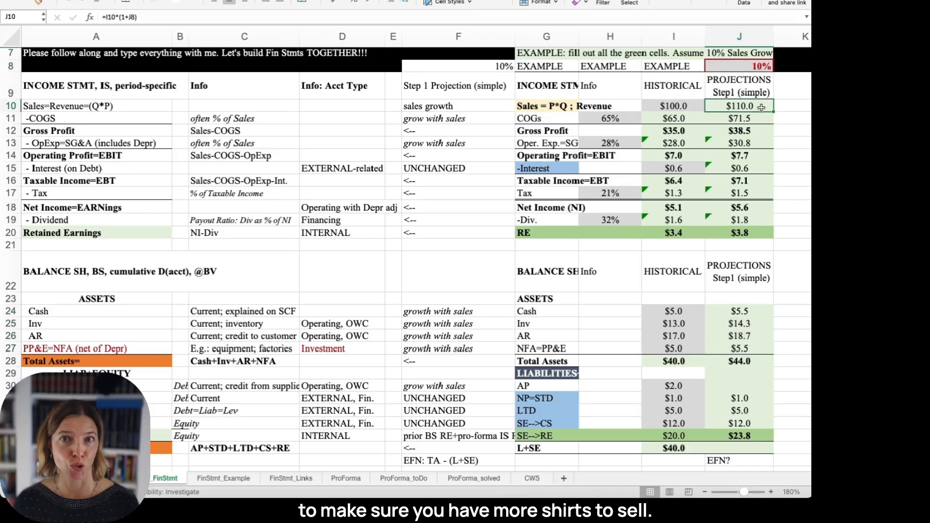
pyautogui.moveTo(753, 361); pyautogui.dragTo(672, 361)
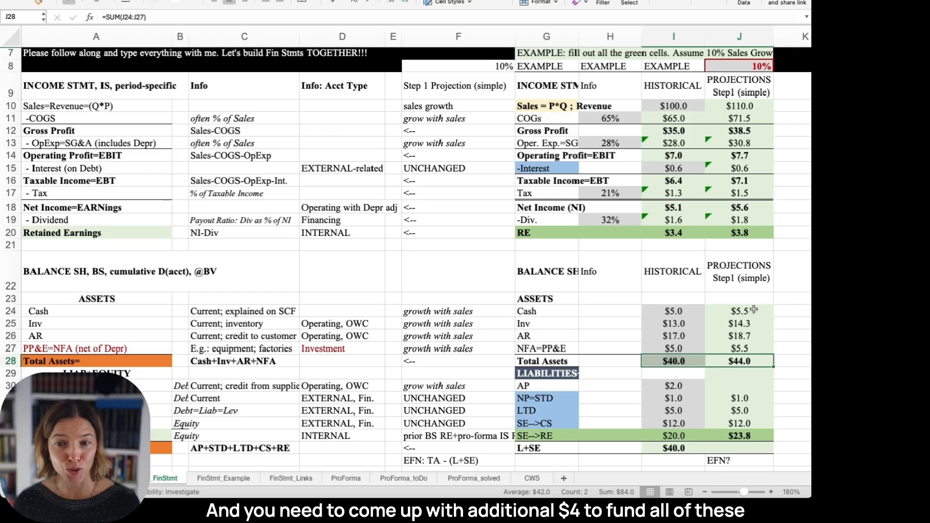
pyautogui.moveTo(754, 311); pyautogui.dragTo(746, 361)
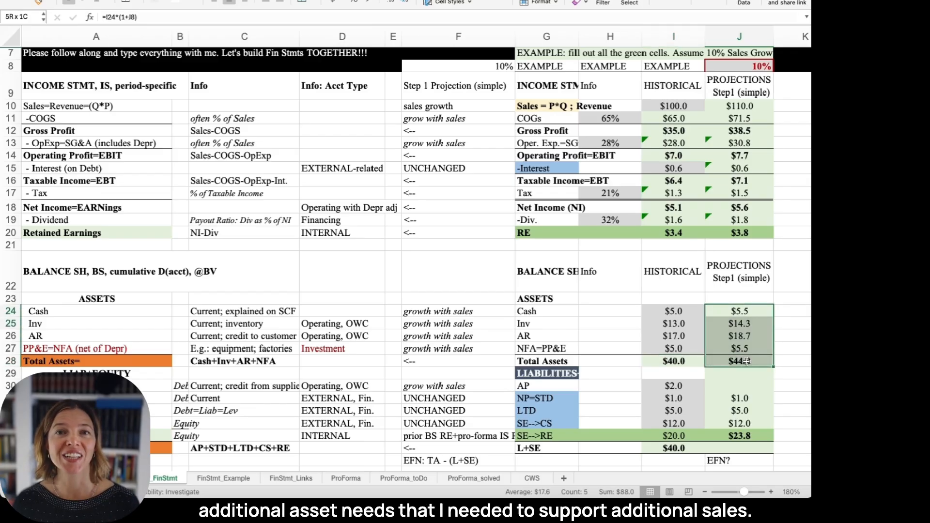
pyautogui.click(754, 102)
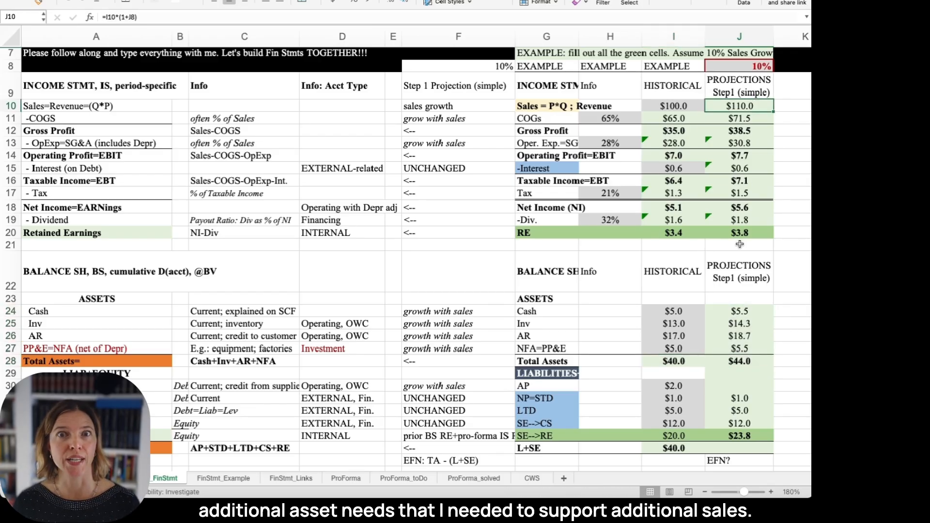
# Step: Review the projected liabilities and equity, then compare the accounts payable row with the accounts receivable and inventory rows
pyautogui.moveTo(747, 385); pyautogui.dragTo(742, 446)
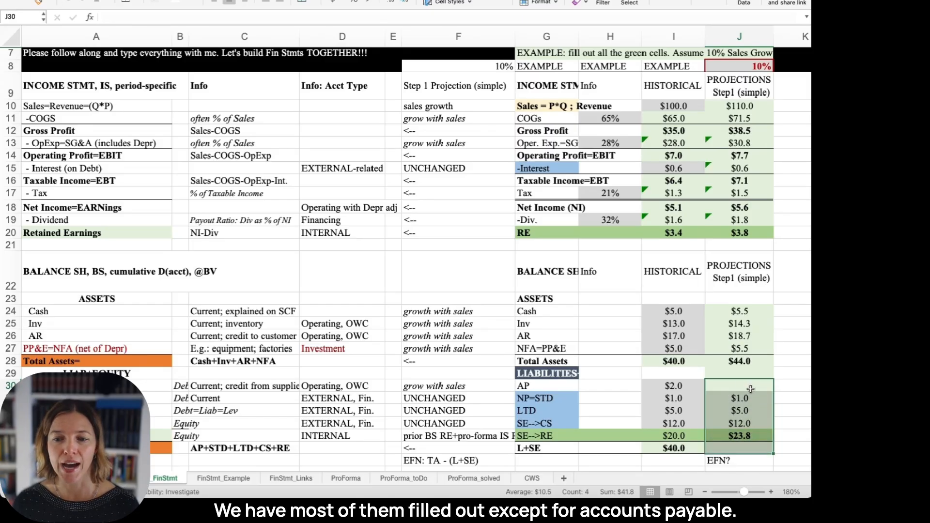
pyautogui.moveTo(749, 386); pyautogui.dragTo(533, 384)
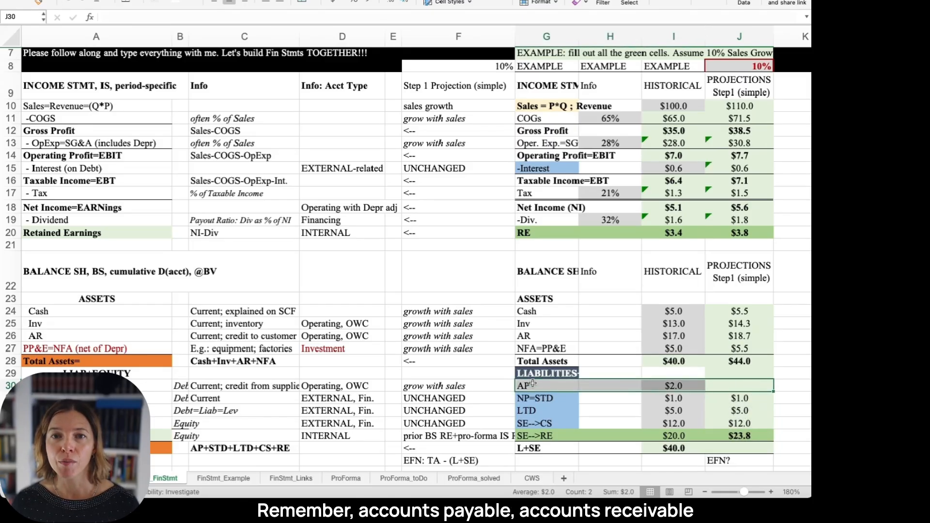
pyautogui.moveTo(551, 338); pyautogui.dragTo(732, 337)
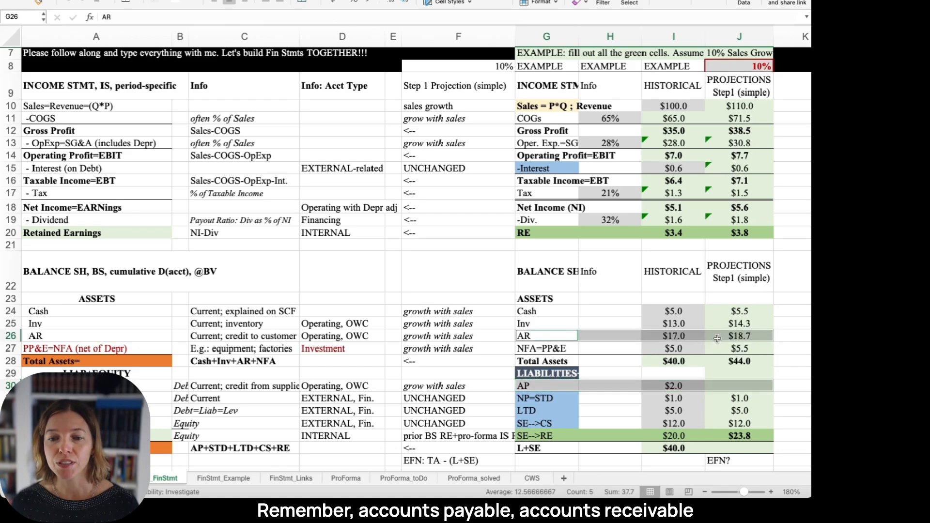
pyautogui.keyDown('super'); pyautogui.click(551, 320); pyautogui.keyUp('super')
pyautogui.moveTo(551, 320); pyautogui.dragTo(712, 322)
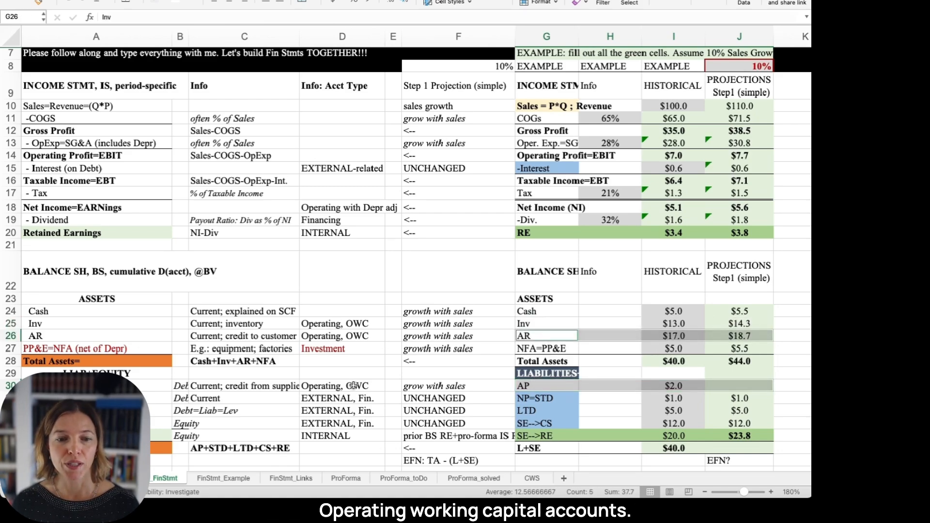
# Step: Project accounts payable (AP) in J30 to grow with sales, using =I30*(1+J8)
pyautogui.click(749, 385)
pyautogui.write('=')
pyautogui.press('Left')
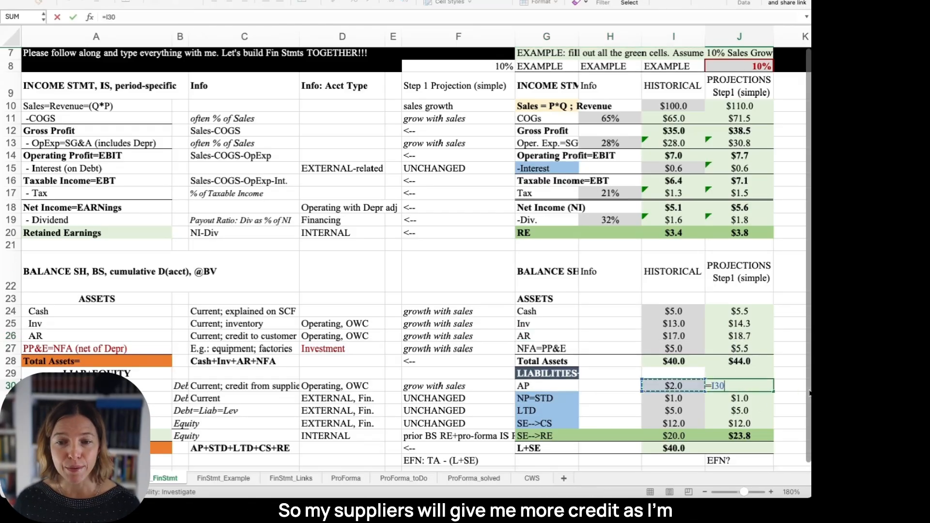
pyautogui.write('(')
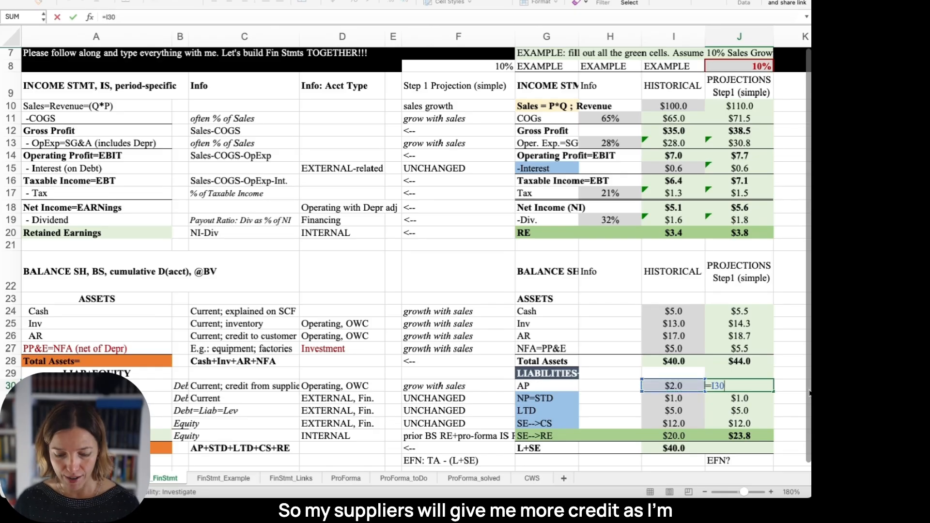
pyautogui.write('(1+')
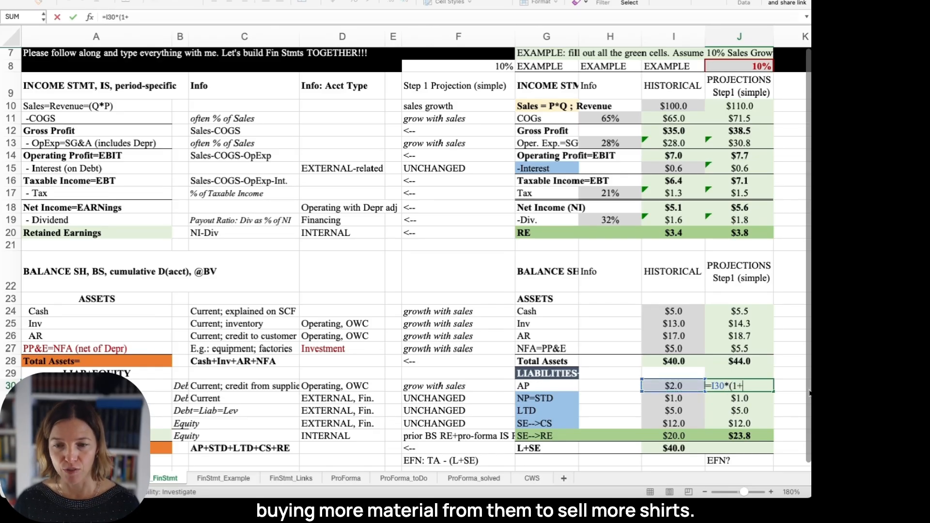
pyautogui.click(754, 65)
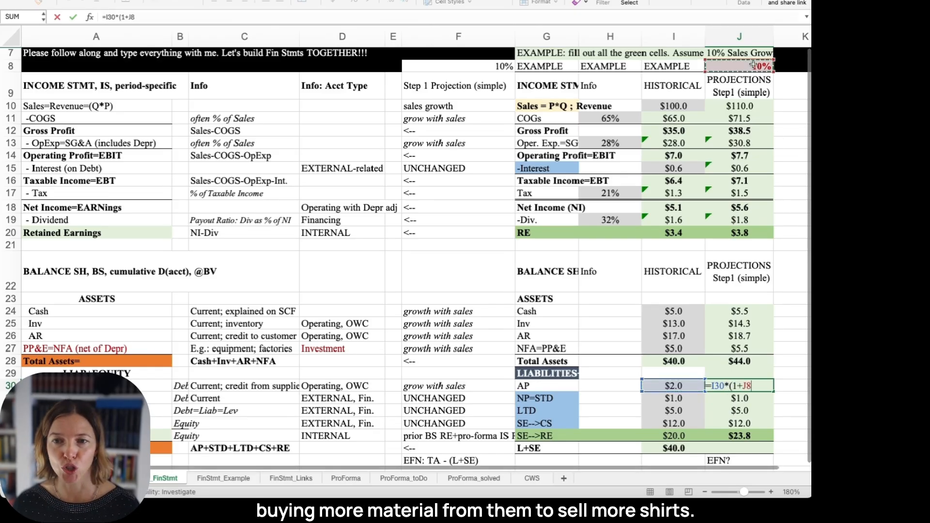
pyautogui.write(')')
pyautogui.press('Return')
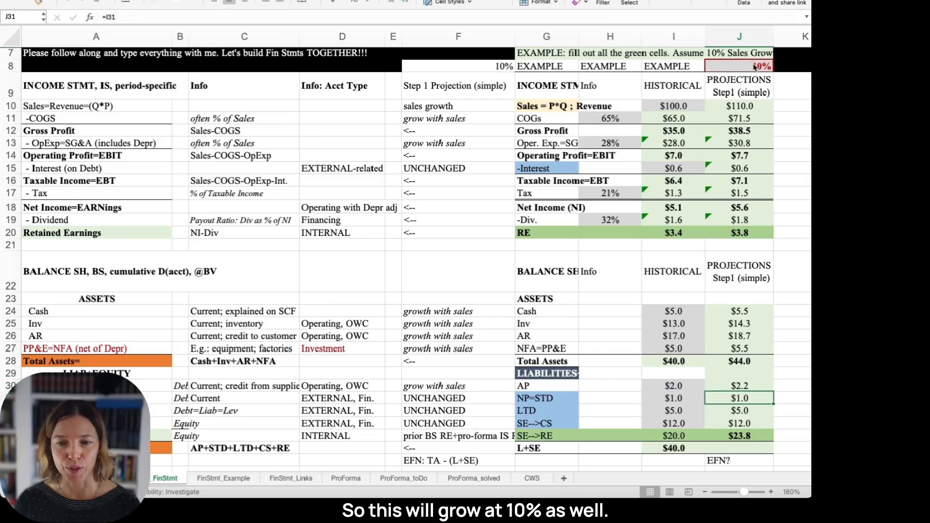
# Step: Total the projected liabilities and equity (L+SE) in J35, using =SUM(J30:J34)
pyautogui.press('Down')
pyautogui.press('Down')
pyautogui.press('Down')
pyautogui.press('Down')
pyautogui.write('=sum(')
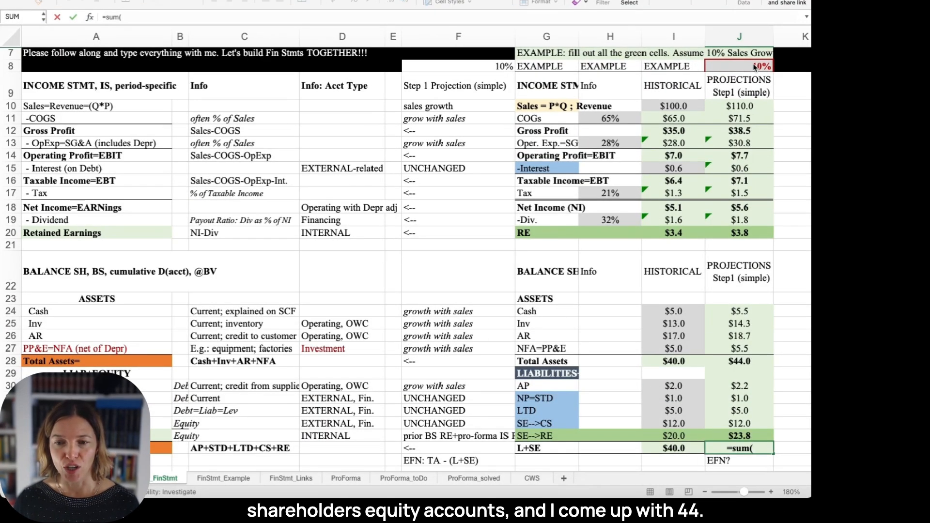
pyautogui.press('Up')
pyautogui.press('Up')
pyautogui.press('Up')
pyautogui.hotkey('shift', 'Up')
pyautogui.hotkey('shift', 'Up')
pyautogui.hotkey('shift', 'Down')
pyautogui.hotkey('shift', 'Down')
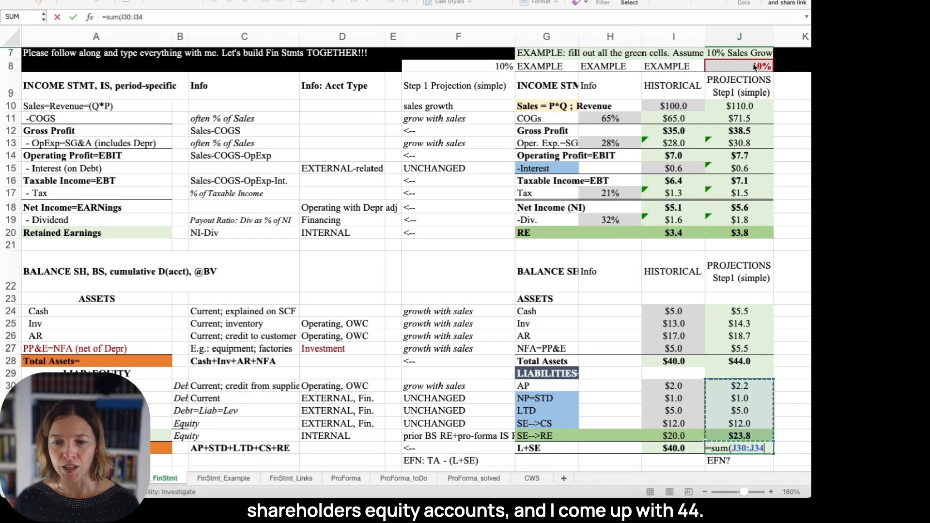
pyautogui.press('Return')
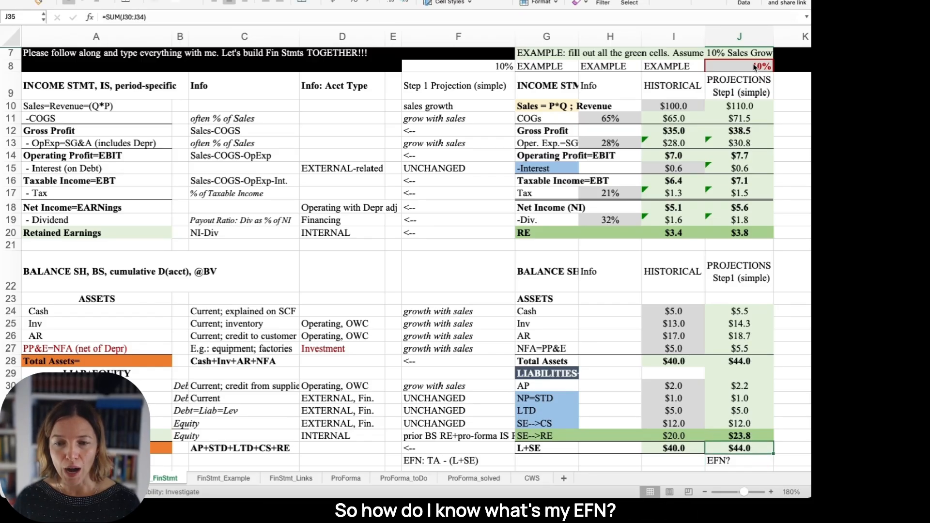
# Step: Calculate EFN in J36 as projected total assets minus projected liabilities and equity, using =J28-J35
pyautogui.press('Down')
pyautogui.write('=')
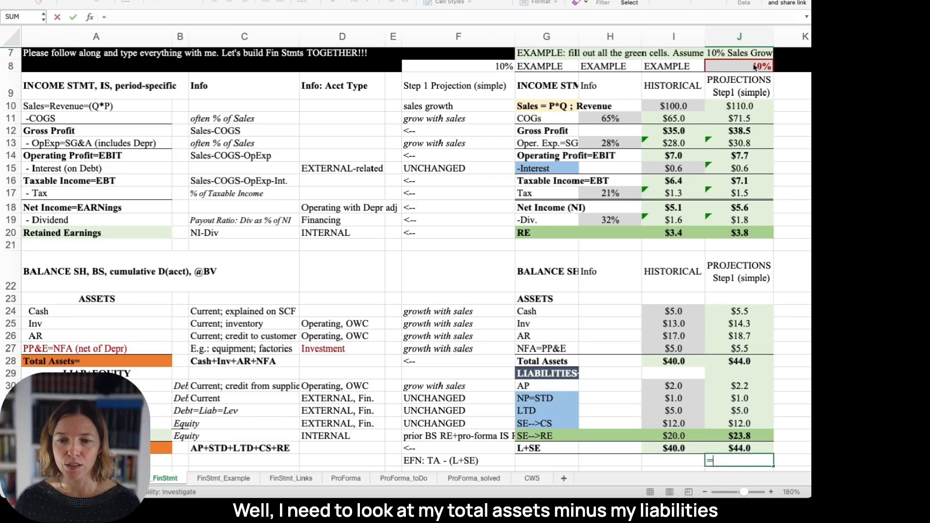
pyautogui.click(737, 358)
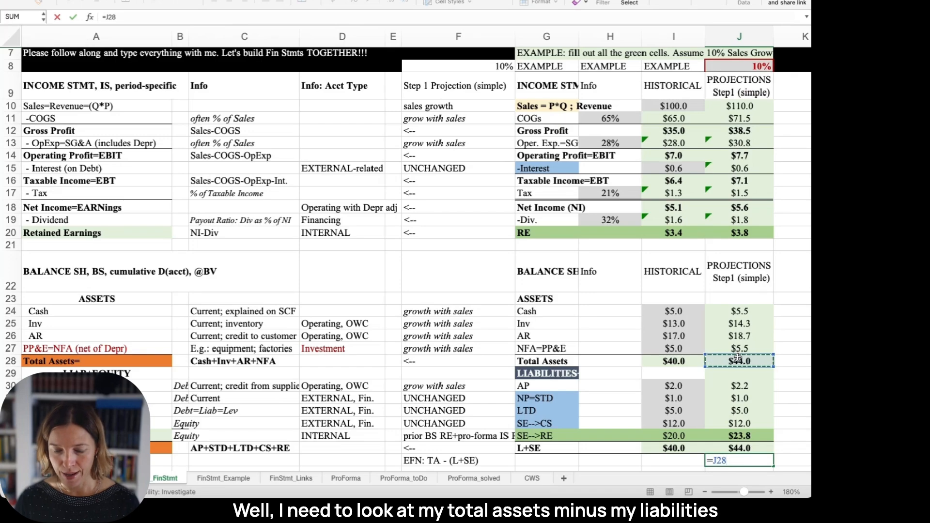
pyautogui.write('-')
pyautogui.click(729, 447)
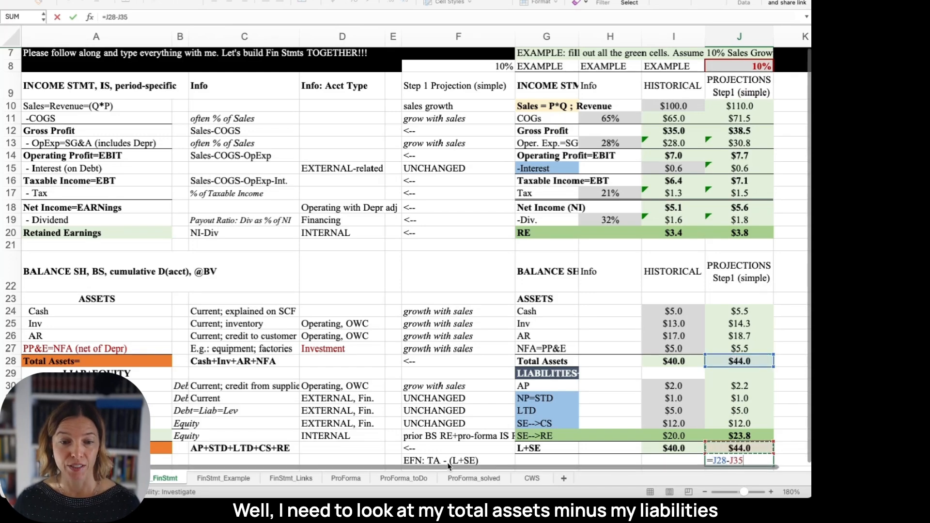
pyautogui.press('Return')
pyautogui.scroll(-1, 722, 456)
pyautogui.click(732, 448)
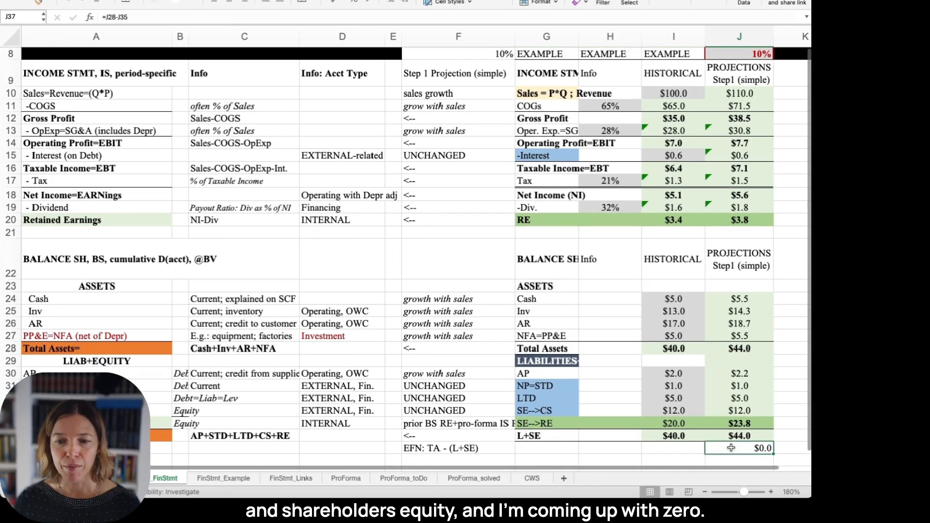
# Step: Review the projected retained earnings in row 20 together with their account type in D20
pyautogui.scroll(1, 731, 443)
pyautogui.scroll(1, 732, 440)
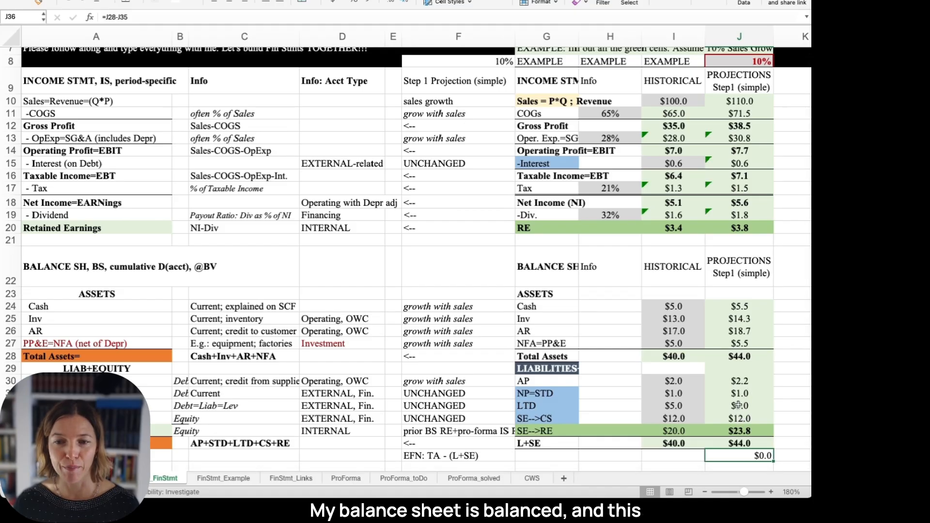
pyautogui.click(759, 228)
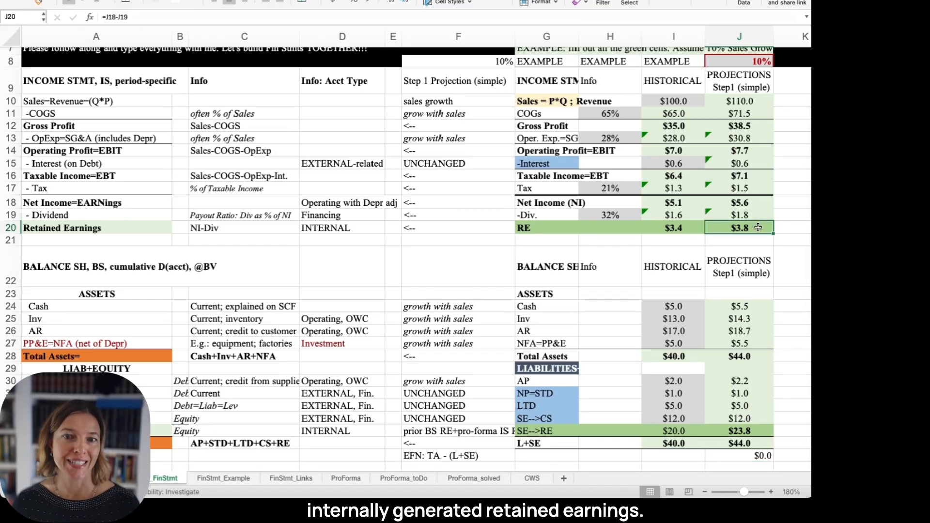
pyautogui.moveTo(759, 227); pyautogui.dragTo(542, 229)
pyautogui.click(348, 230)
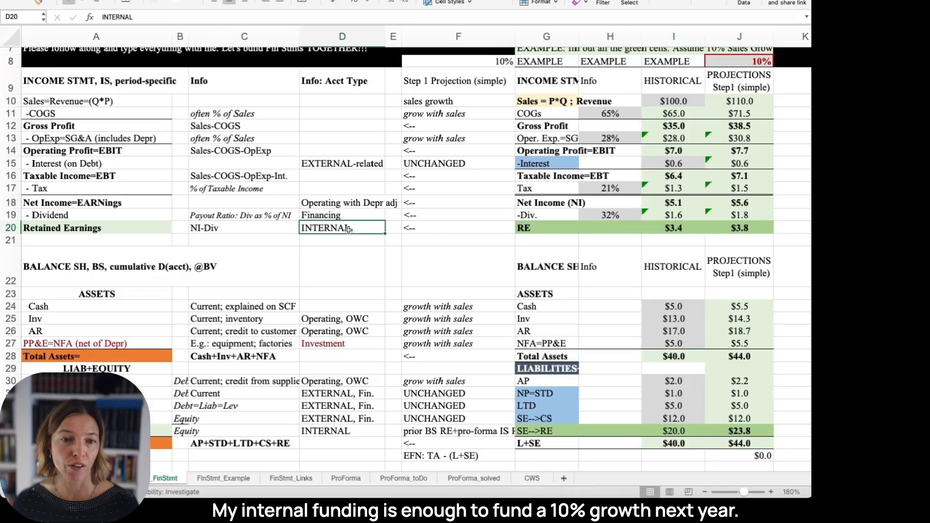
pyautogui.scroll(1, 348, 229)
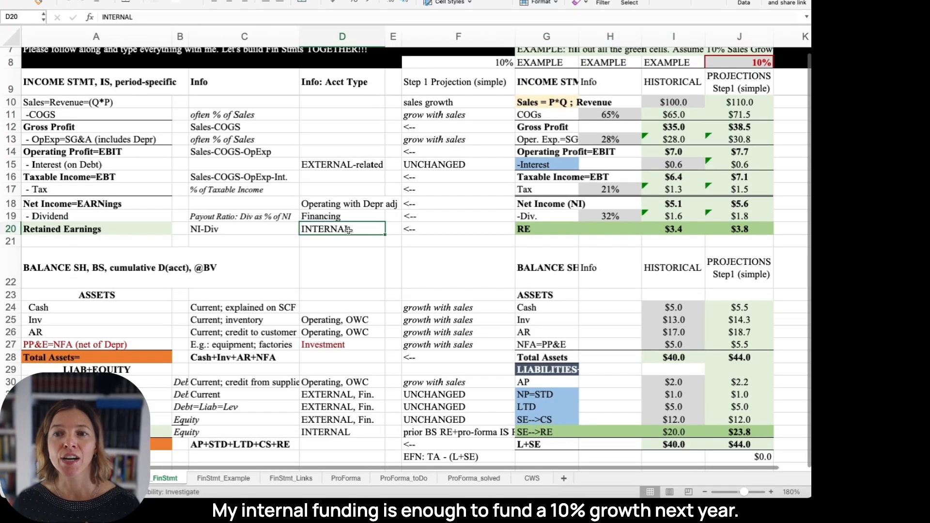
# Step: Set the sales growth rate in J8 to 20%
pyautogui.click(723, 64)
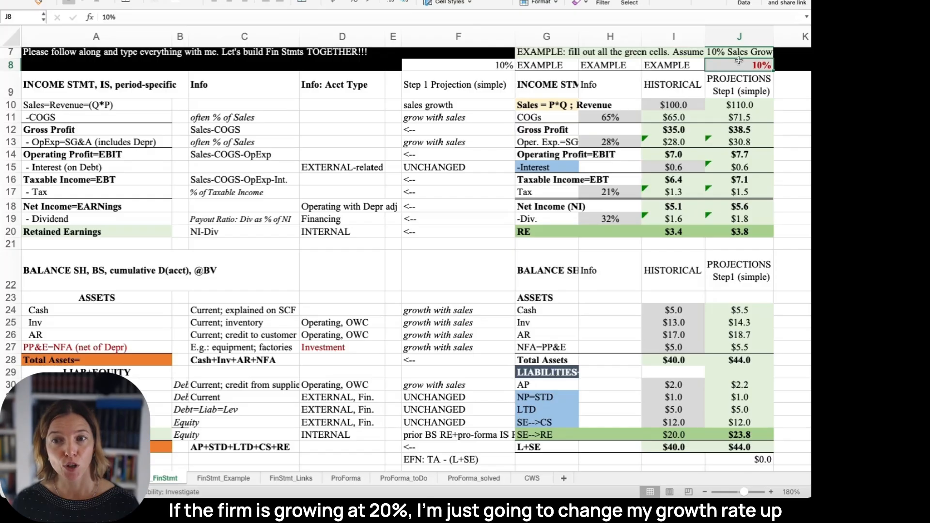
pyautogui.write('20')
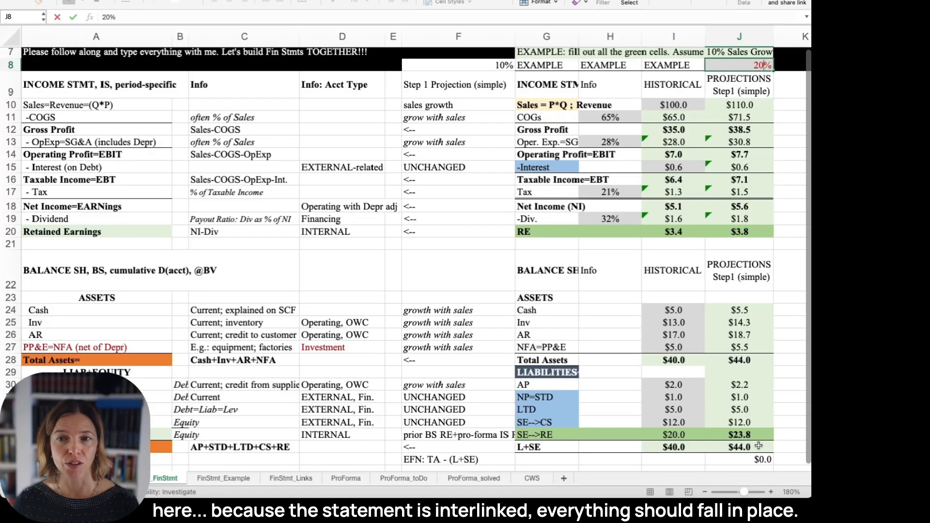
pyautogui.press('Return')
# Step: Review projected sales, retained earnings and total assets against the historical figures under the 20% growth scenario
pyautogui.click(755, 104)
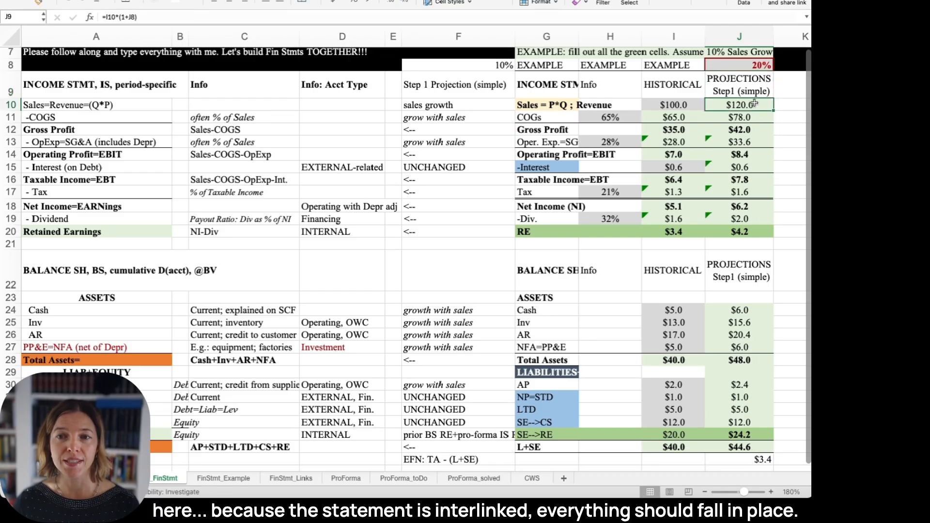
pyautogui.click(751, 224)
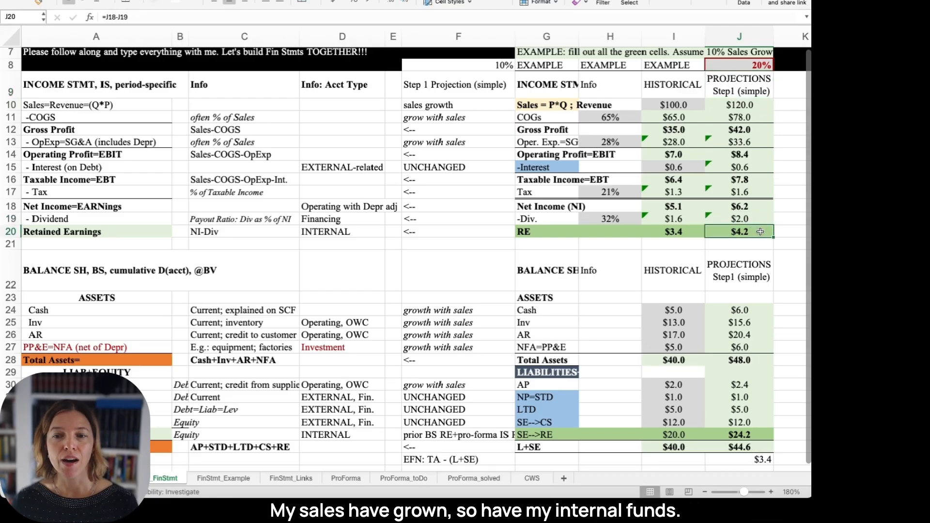
pyautogui.moveTo(754, 361); pyautogui.dragTo(682, 361)
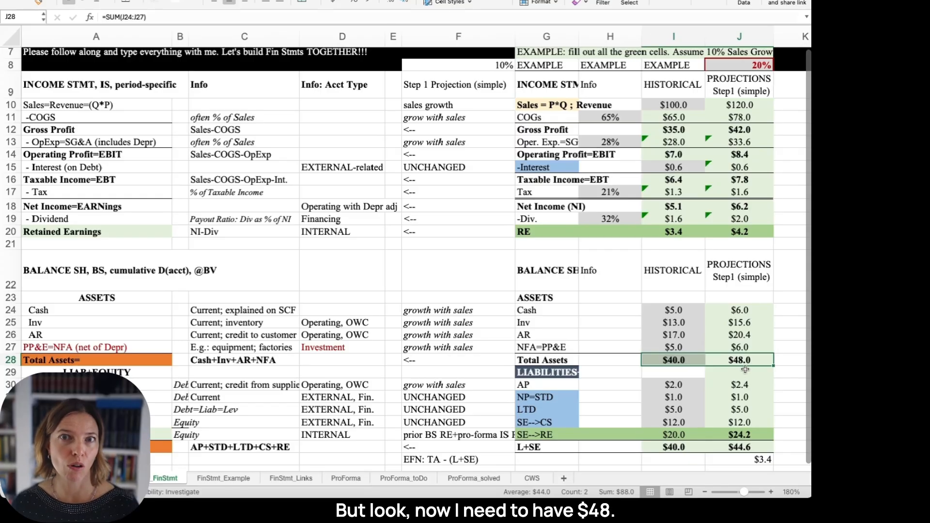
pyautogui.moveTo(683, 361); pyautogui.dragTo(711, 361)
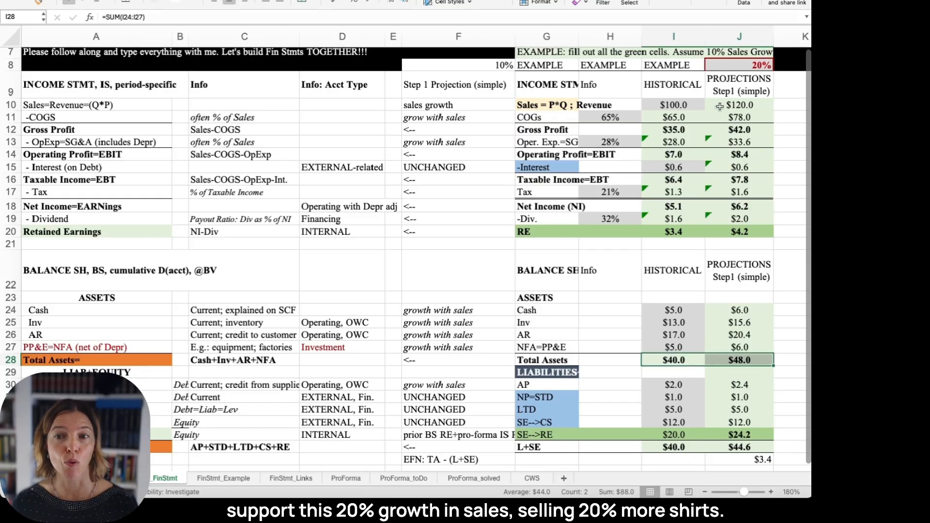
pyautogui.click(740, 104)
pyautogui.moveTo(739, 104); pyautogui.dragTo(680, 104)
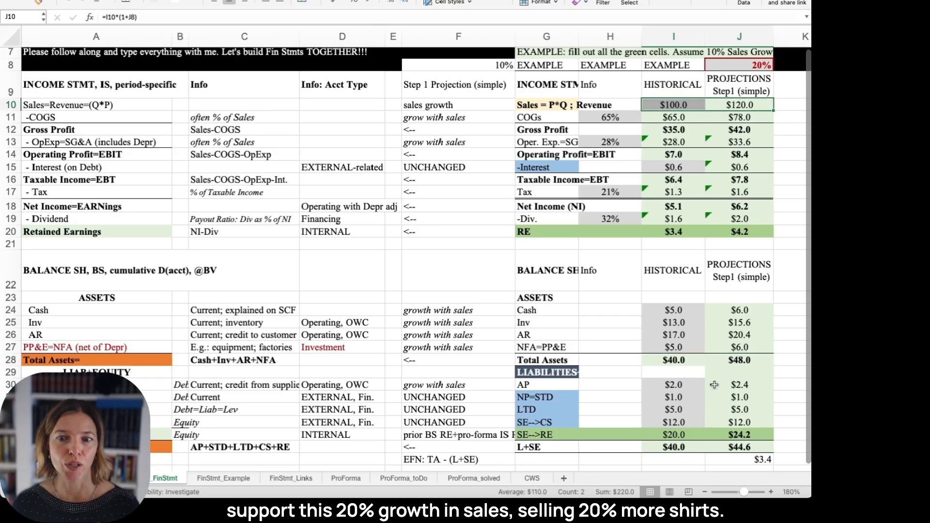
pyautogui.click(751, 233)
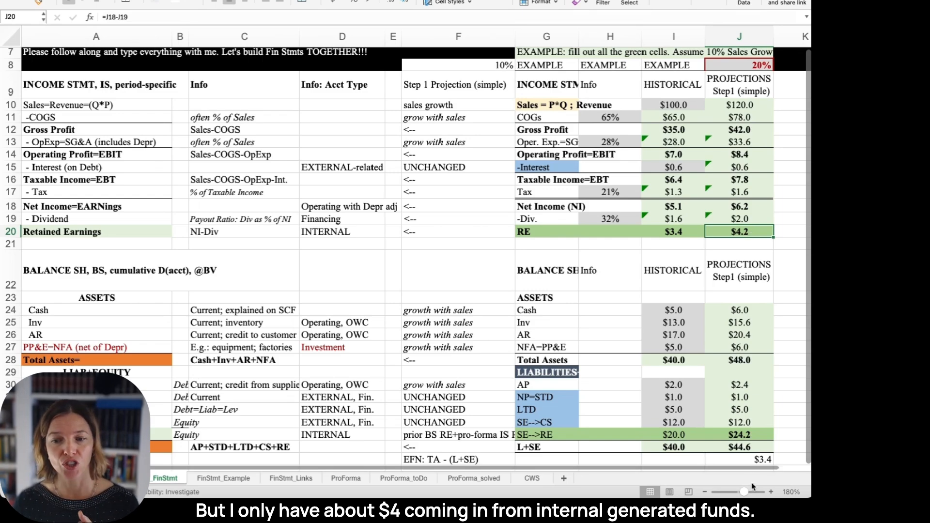
# Step: Inspect the EFN formula in J36 and relate its result to the growth rate in J8
pyautogui.click(742, 457)
pyautogui.doubleClick(742, 456)
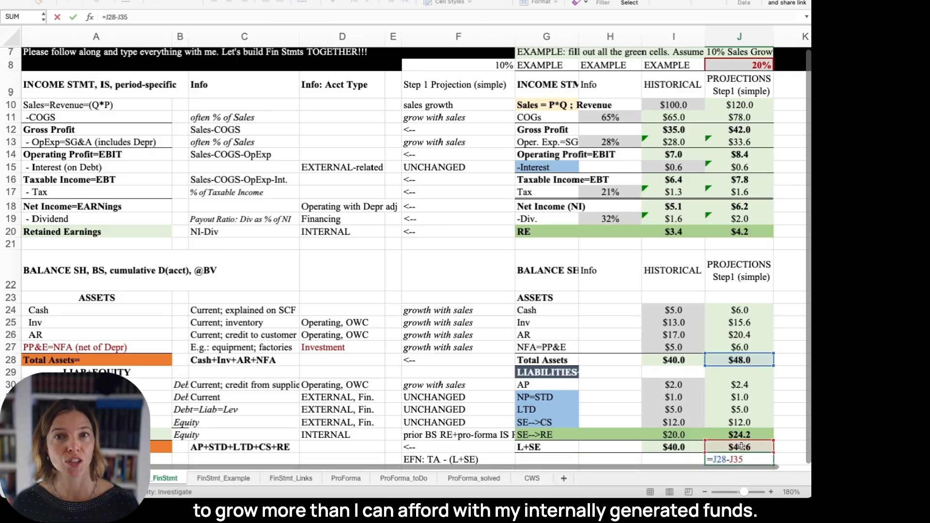
pyautogui.press('Return')
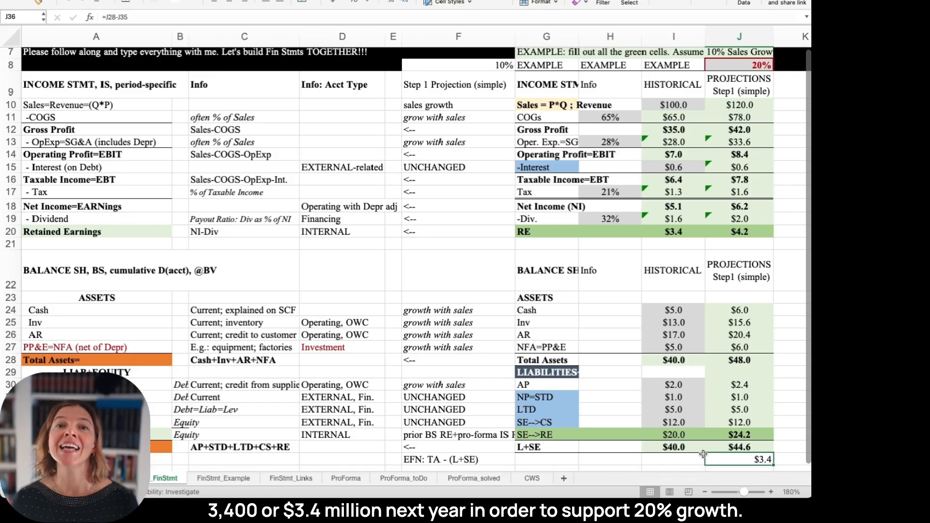
pyautogui.click(757, 67)
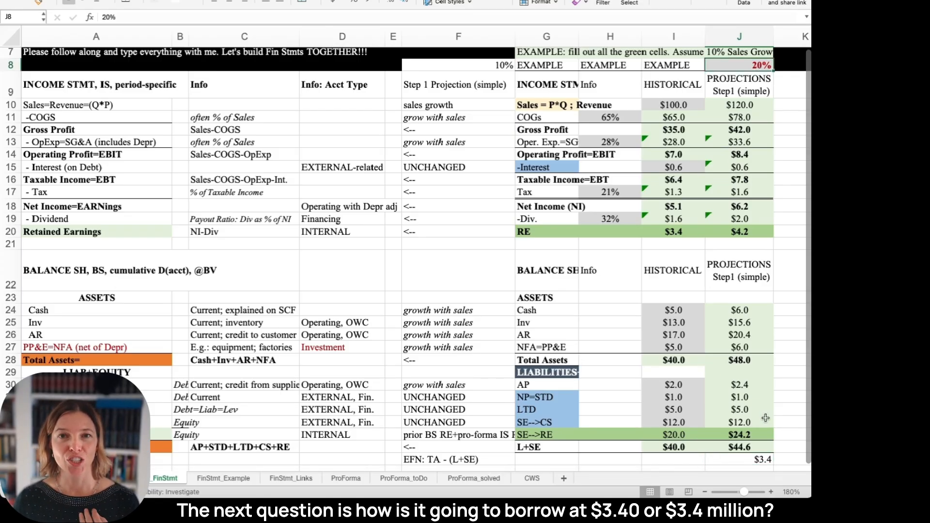
pyautogui.click(755, 460)
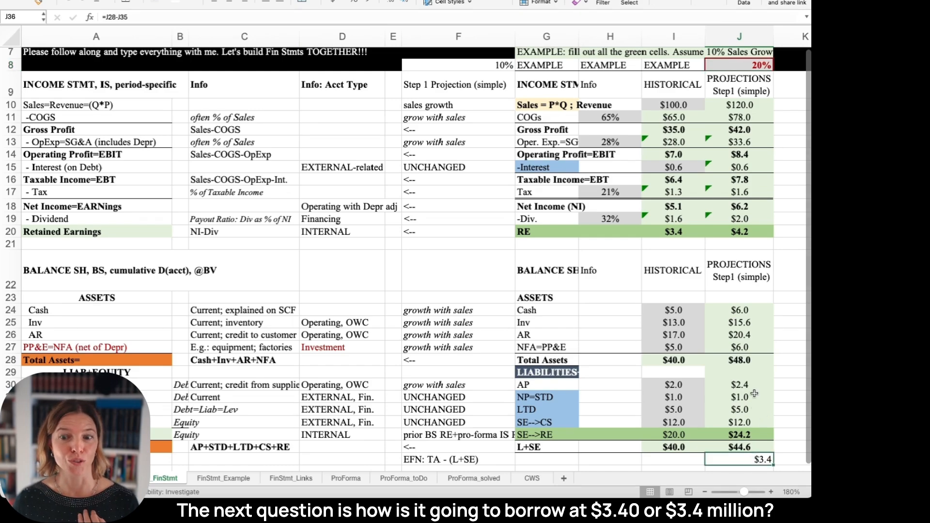
# Step: Compare the short-term and long-term debt rows with the current asset rows and the net fixed assets row
pyautogui.moveTo(750, 396); pyautogui.dragTo(97, 409)
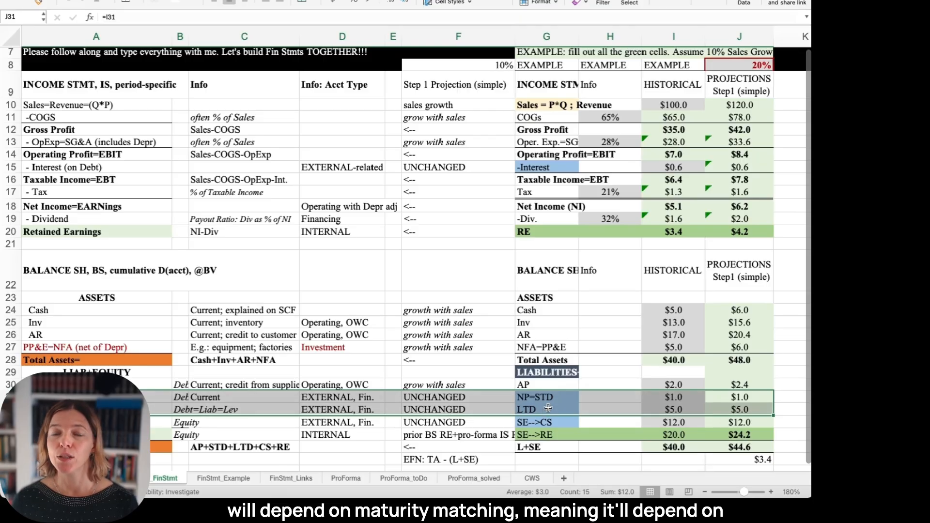
pyautogui.moveTo(549, 310); pyautogui.dragTo(734, 333)
pyautogui.moveTo(572, 348); pyautogui.dragTo(718, 351)
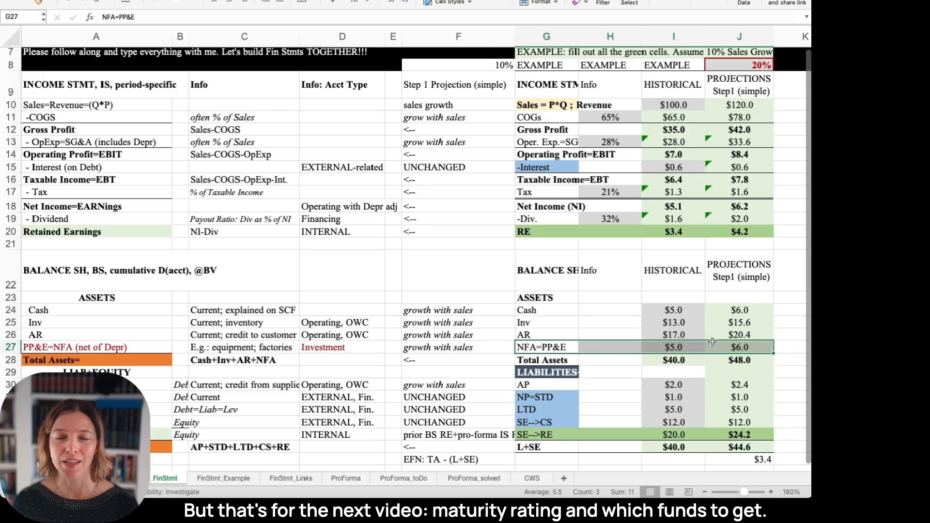
# Step: Review the example's account labels, the historical column and the projections column from the headings down the balance sheet
pyautogui.moveTo(548, 65); pyautogui.dragTo(595, 450)
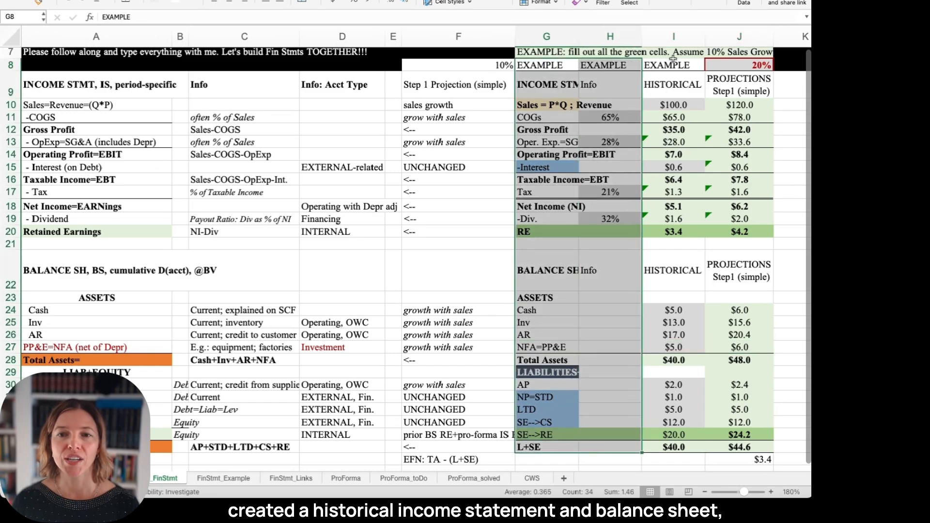
pyautogui.moveTo(674, 57); pyautogui.dragTo(673, 463)
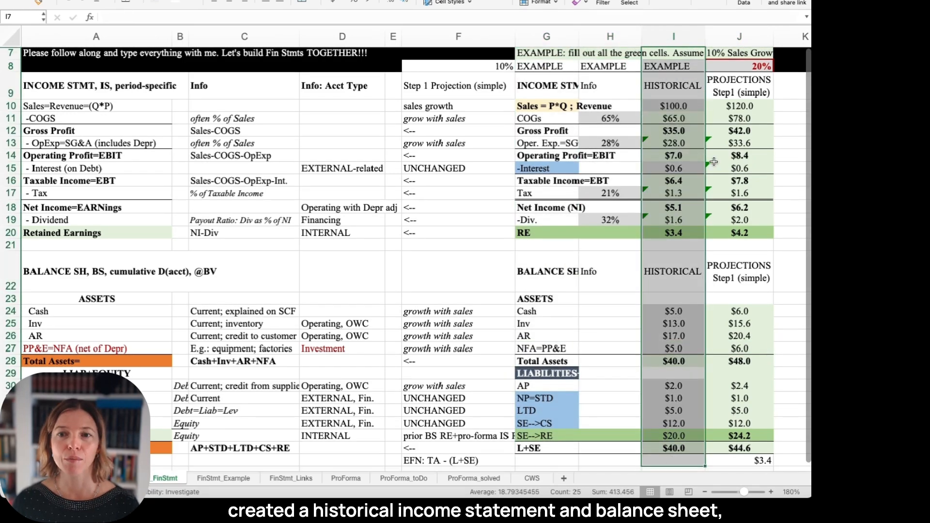
pyautogui.moveTo(736, 53); pyautogui.dragTo(710, 457)
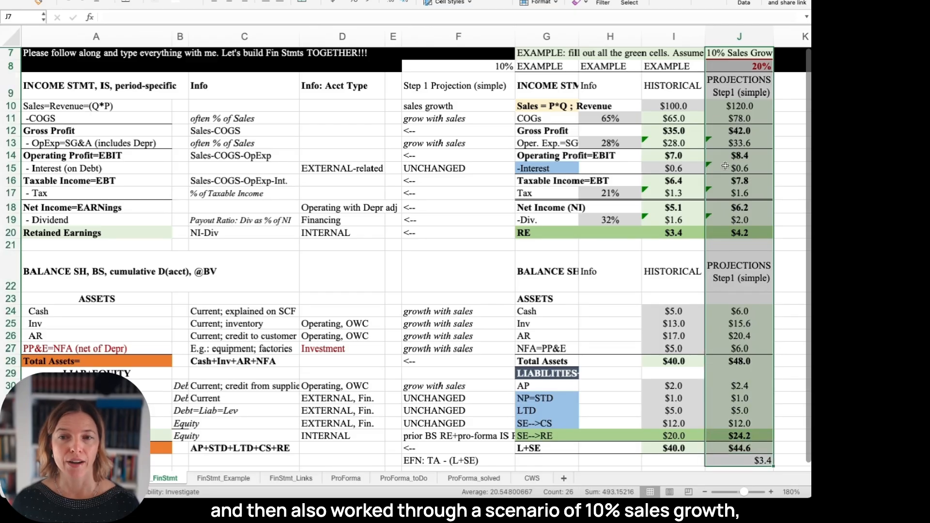
# Step: Set the sales growth rate in J8 back to 10%
pyautogui.click(744, 64)
pyautogui.write('10')
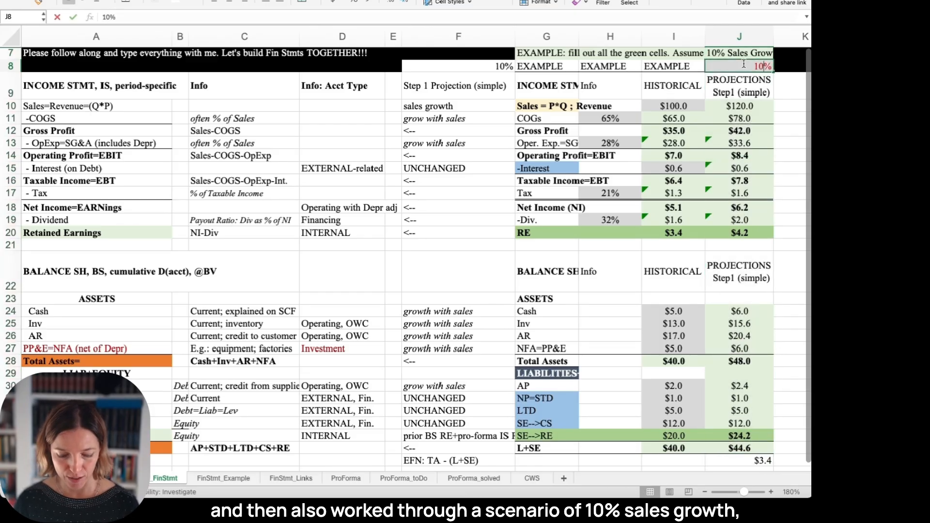
pyautogui.press('Return')
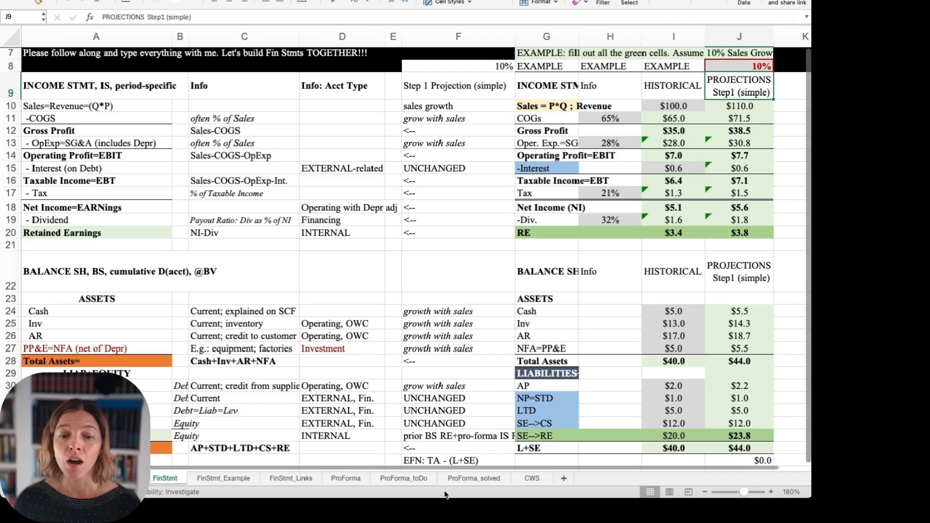
# Step: Review the ProForma_toDo sheet's 2020 income statement and balance sheet, the blank 2021 pro-forma ranges, and the sales growth cell D2
pyautogui.click(406, 481)
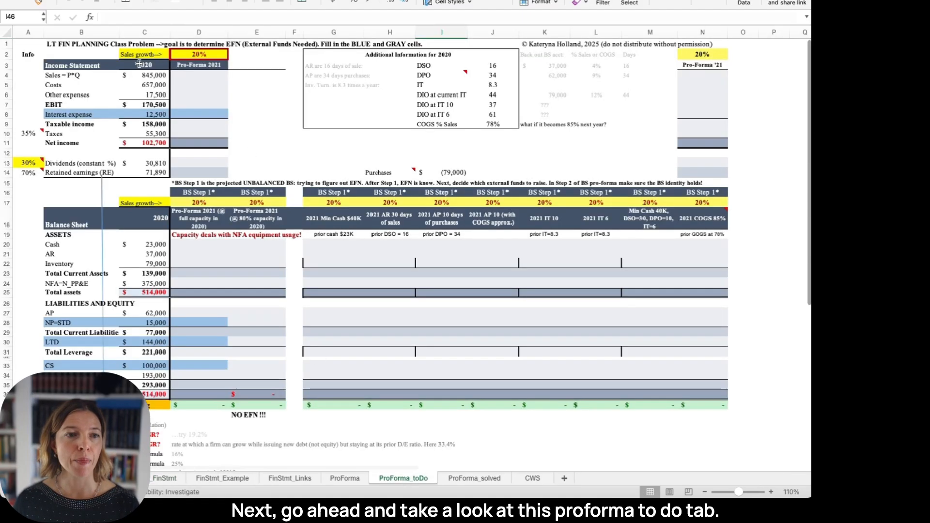
pyautogui.moveTo(139, 63); pyautogui.dragTo(141, 187)
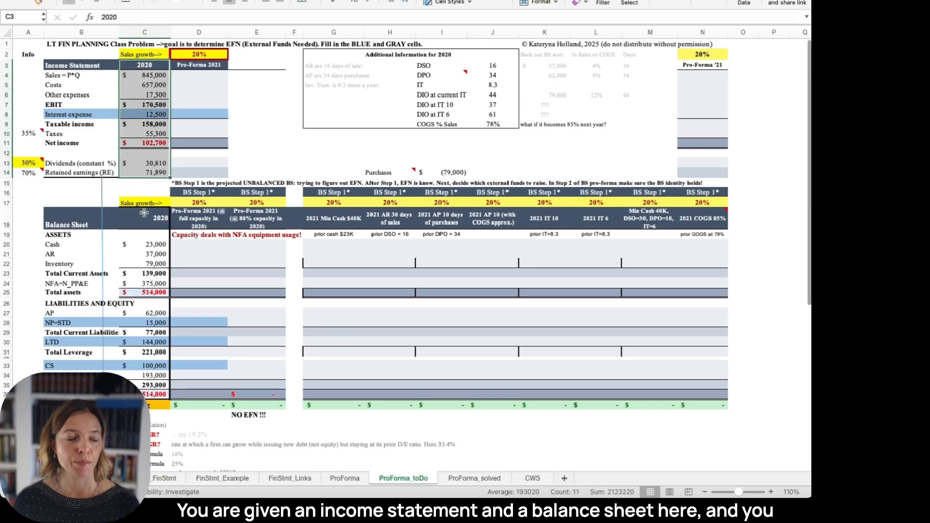
pyautogui.moveTo(143, 213); pyautogui.dragTo(146, 406)
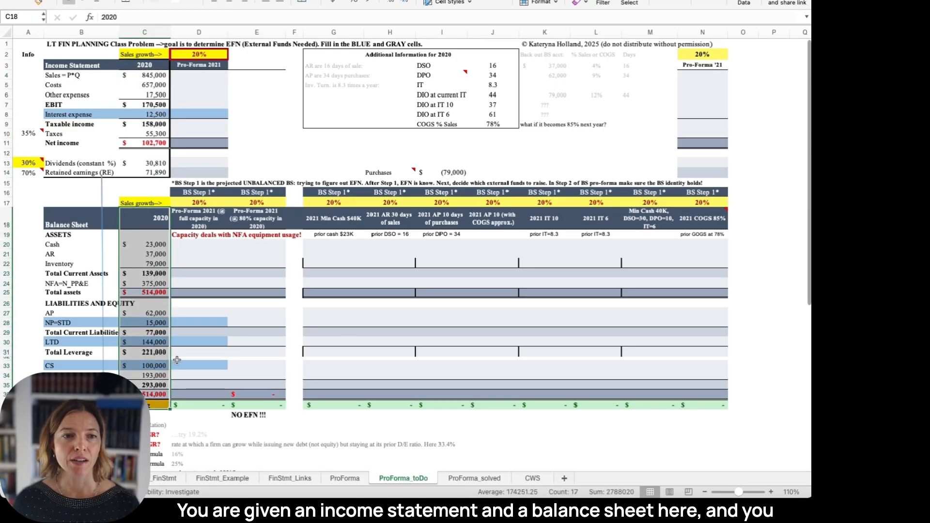
pyautogui.moveTo(199, 65); pyautogui.dragTo(193, 172)
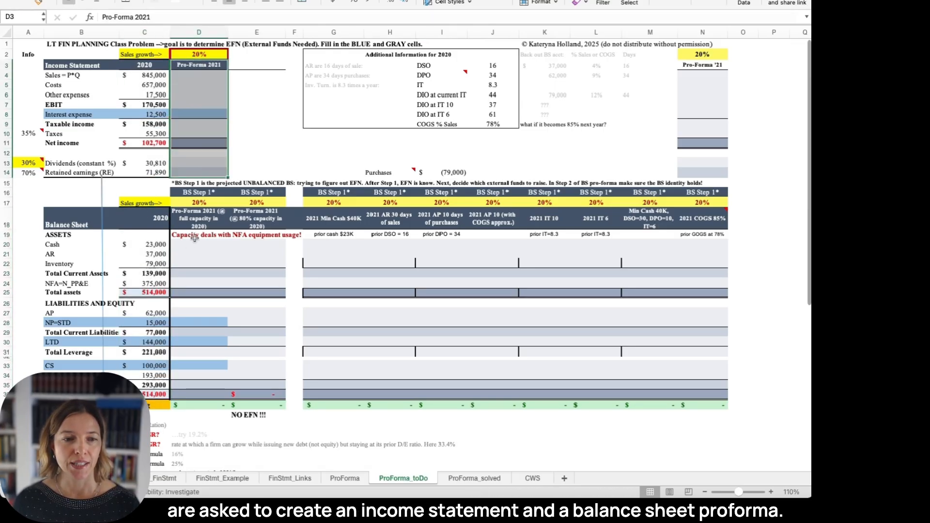
pyautogui.moveTo(196, 244); pyautogui.dragTo(186, 406)
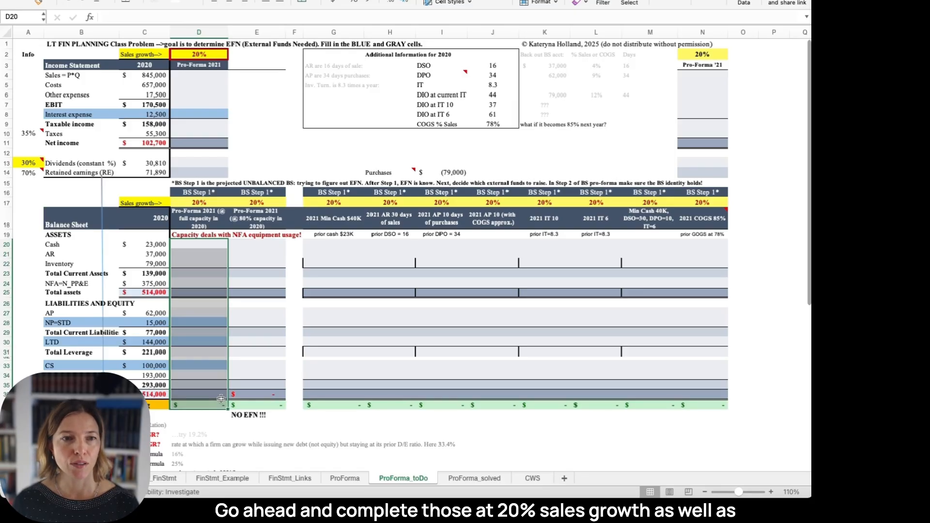
pyautogui.click(207, 56)
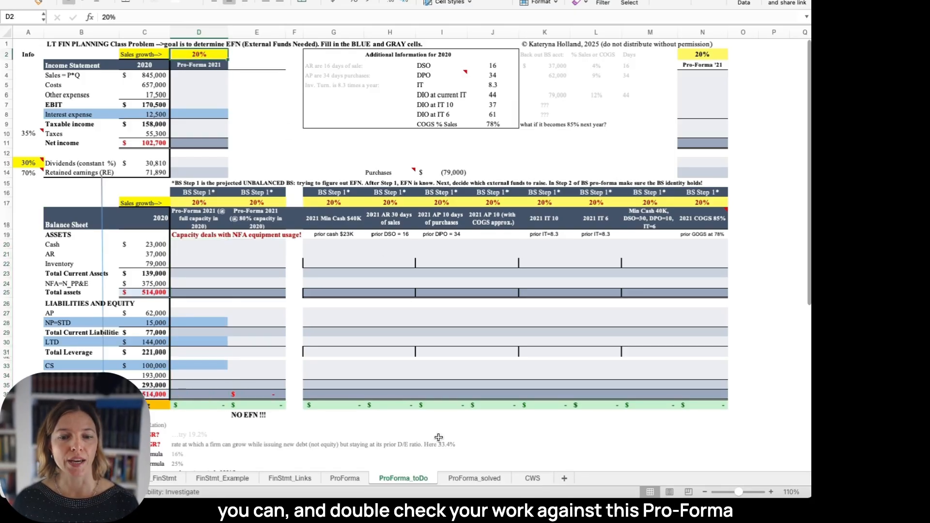
# Step: Examine the 2020 historical and 2021 pro-forma columns on the ProForma_solved sheet, and return to the ProForma_toDo sheet
pyautogui.click(477, 480)
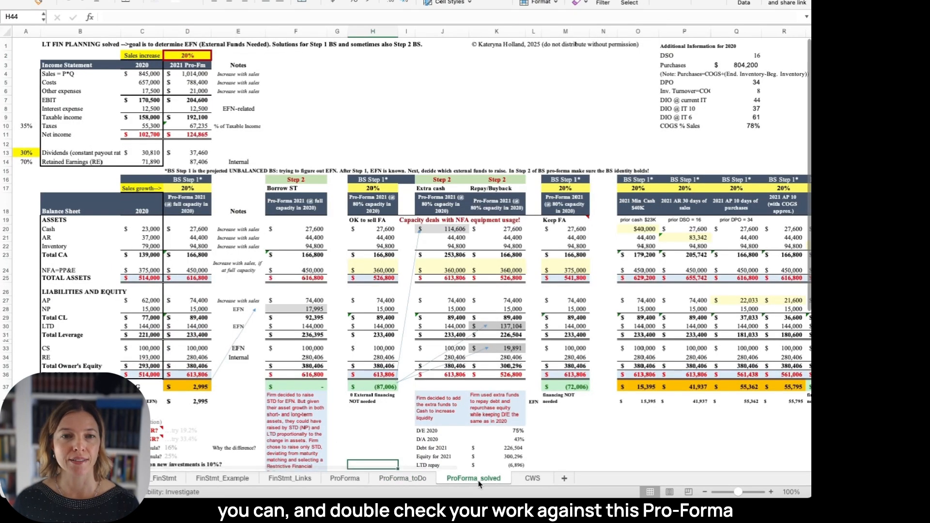
pyautogui.click(147, 33)
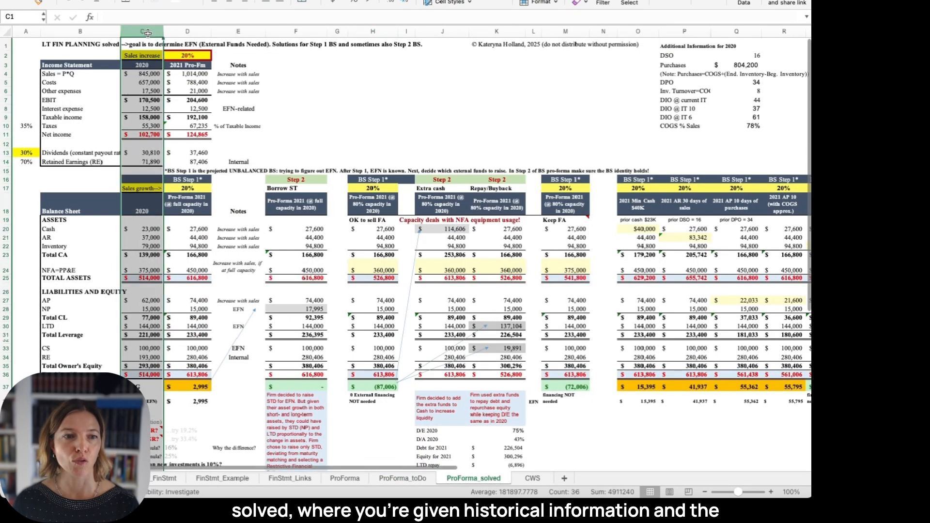
pyautogui.click(199, 32)
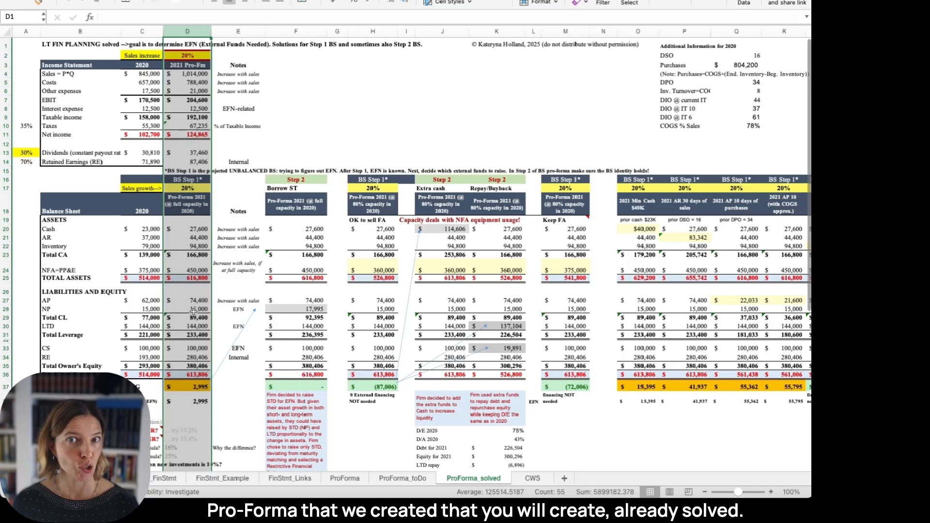
pyautogui.click(396, 480)
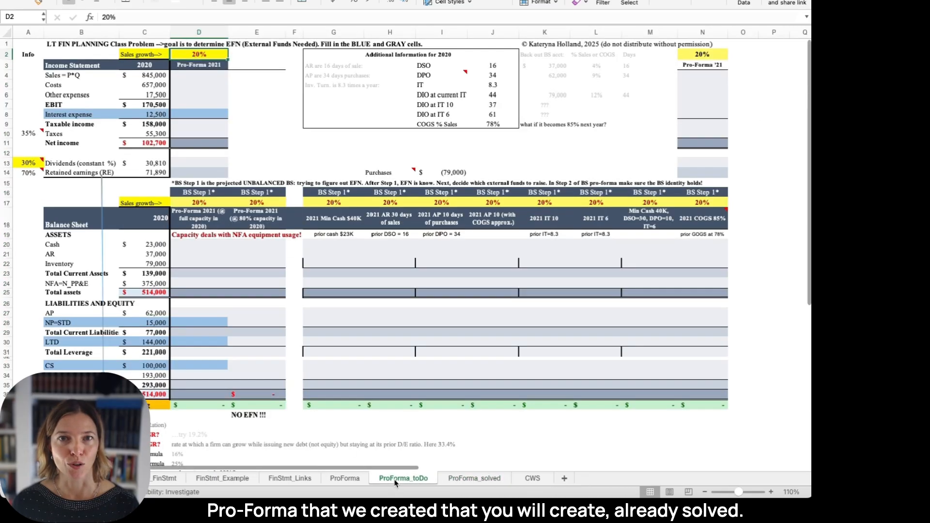